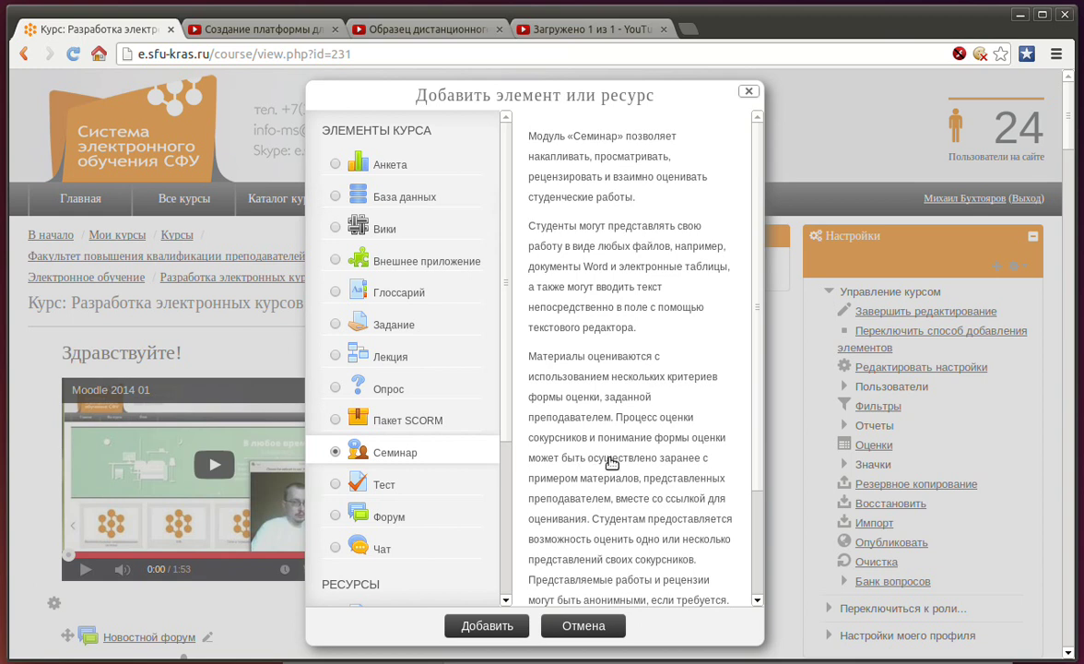
Add a Семинар activity to the course section and name it "Эссе 1"
left_click(507, 625)
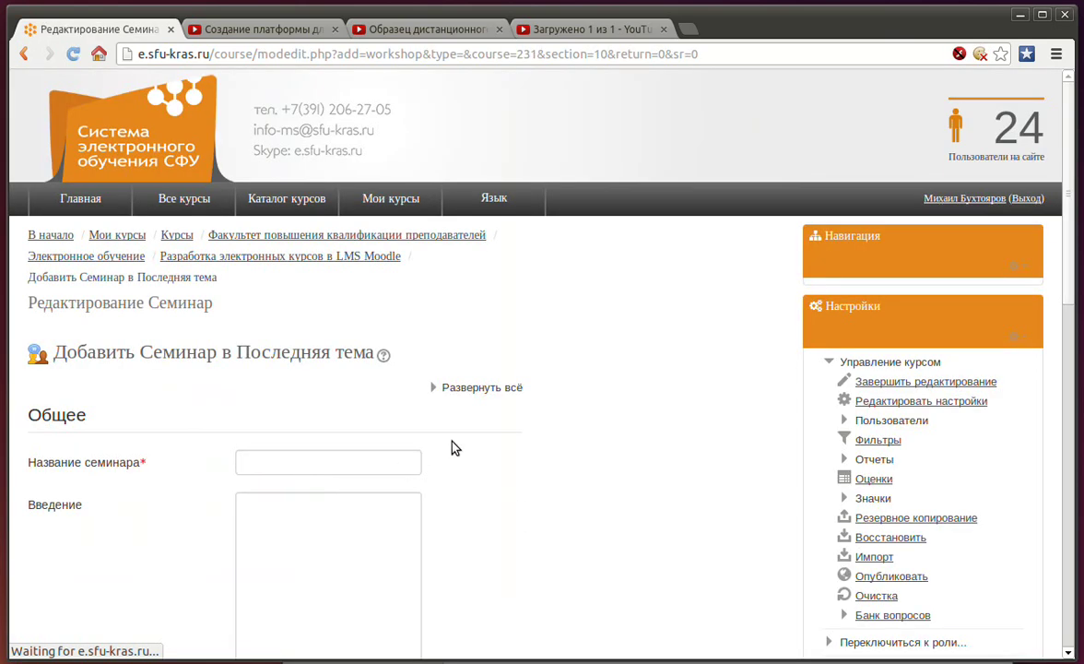
scroll(565, 379, "down", 3)
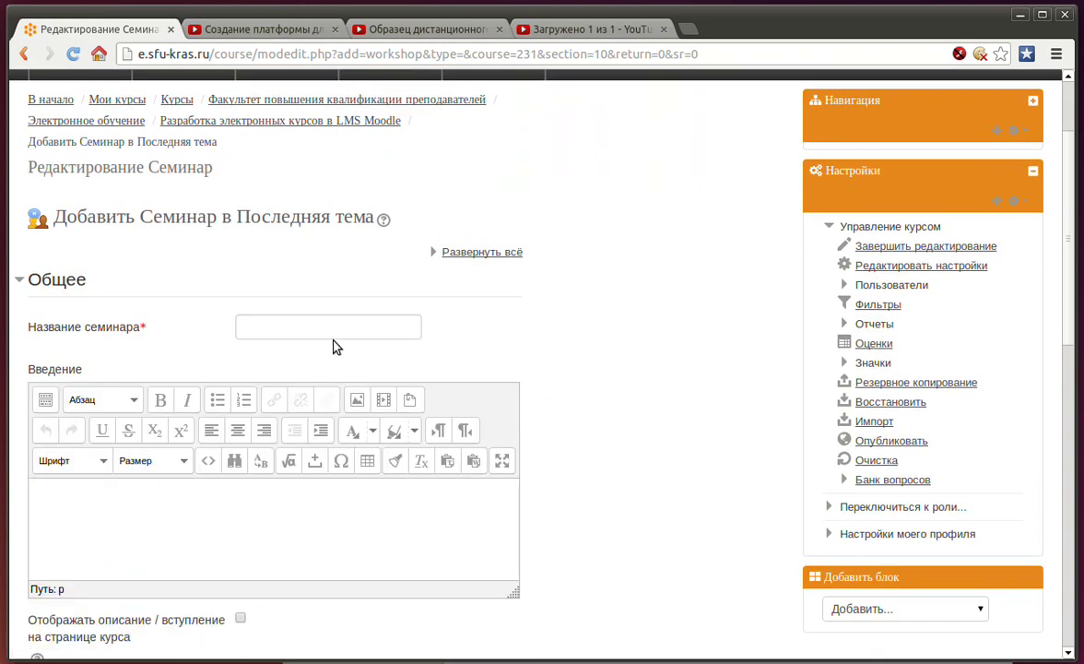
left_click(313, 323)
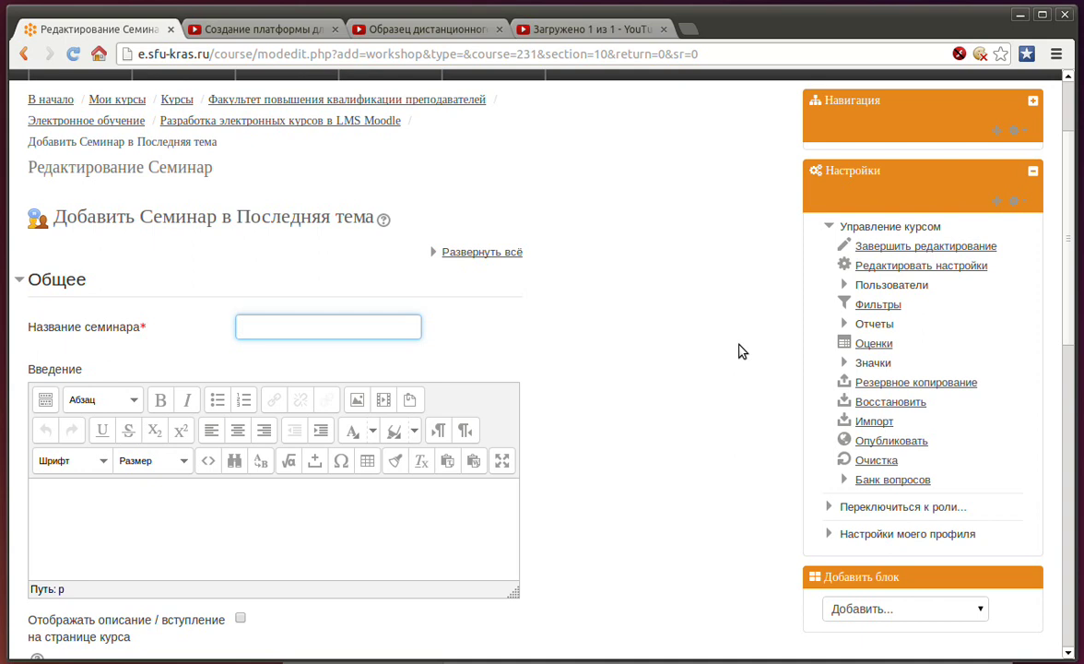
type("Эссе 1")
Enter "Введение здесь." as the seminar's introduction
left_click(234, 499)
scroll(599, 451, "down", 5)
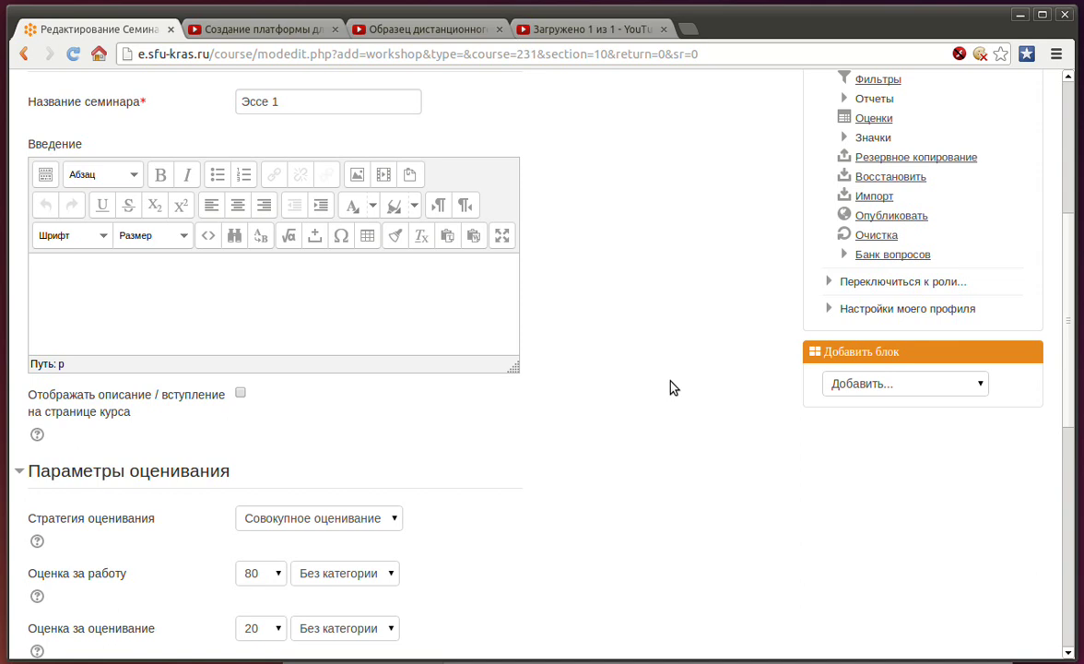
type("Введение здесь.")
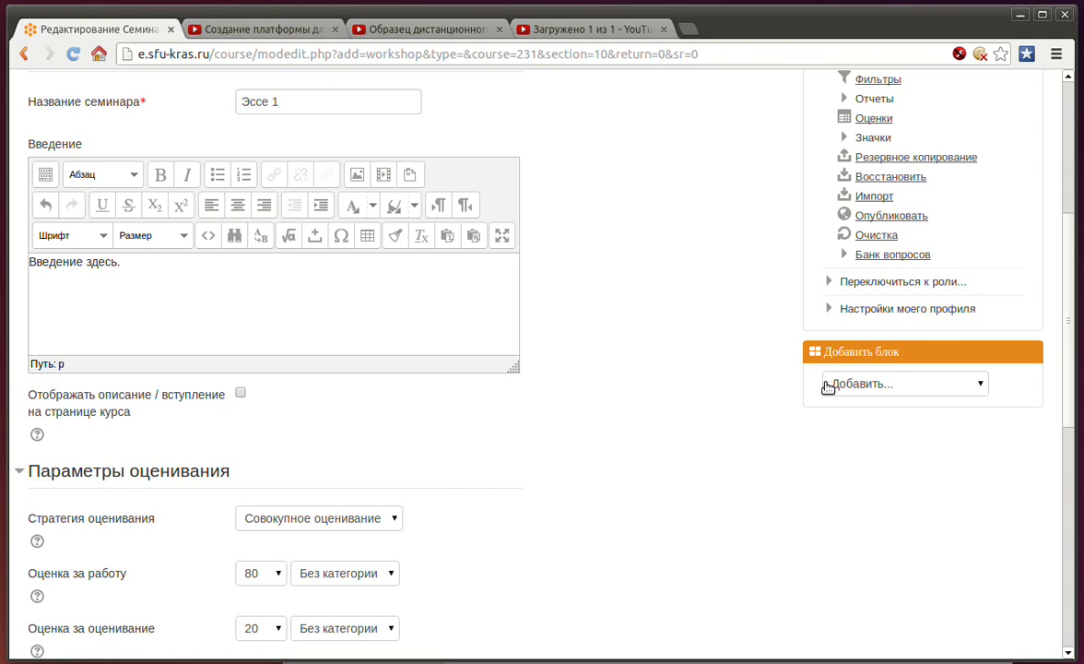
Set the seminar's Оценка за работу to 50 in the grading parameters
scroll(645, 378, "down", 3)
scroll(97, 369, "down", 2)
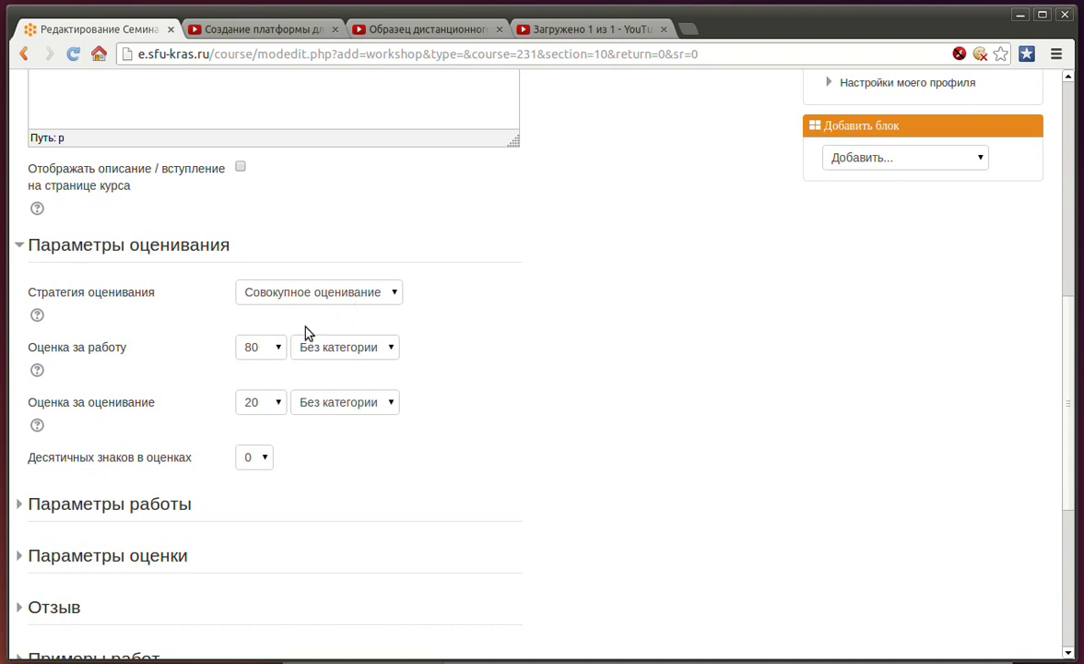
scroll(118, 358, "down", 1)
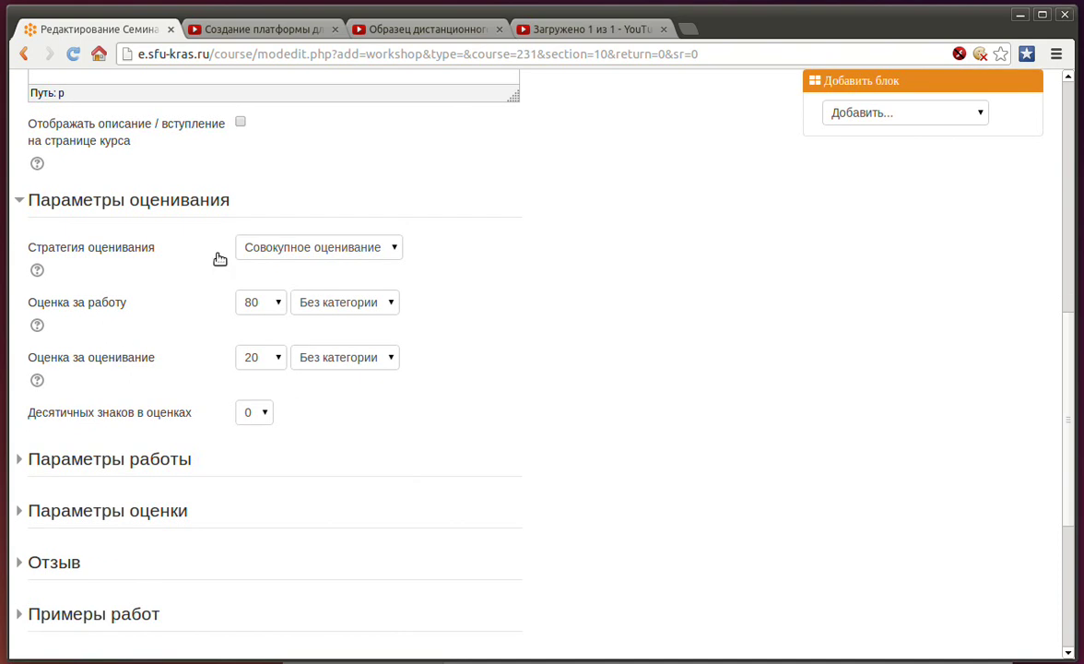
left_click(271, 311)
scroll(250, 448, "down", 3)
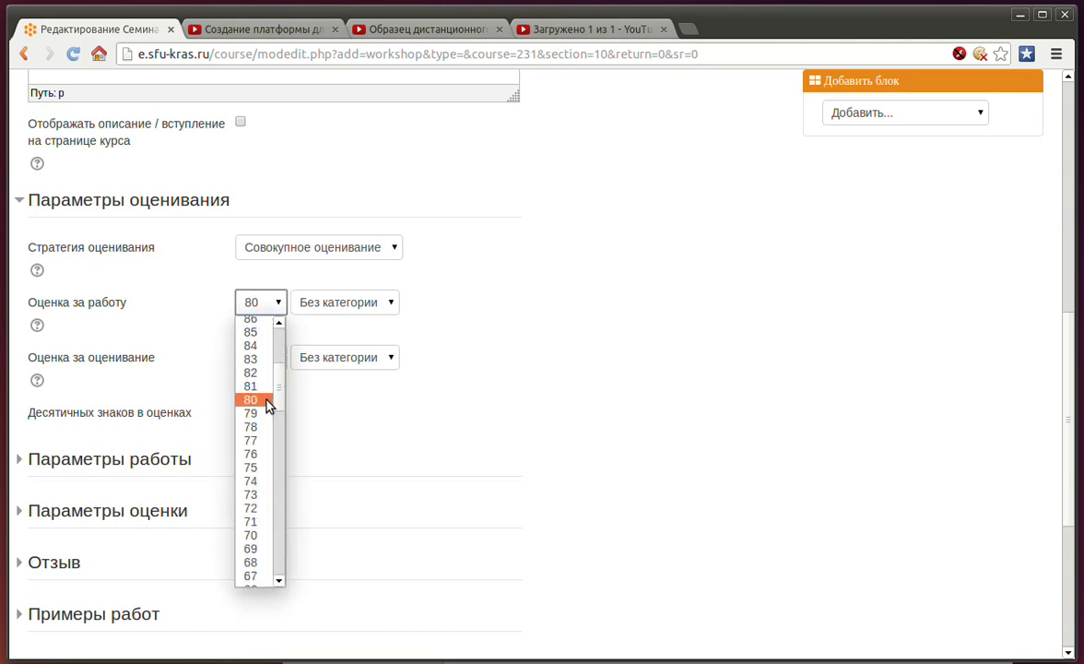
scroll(263, 450, "down", 4)
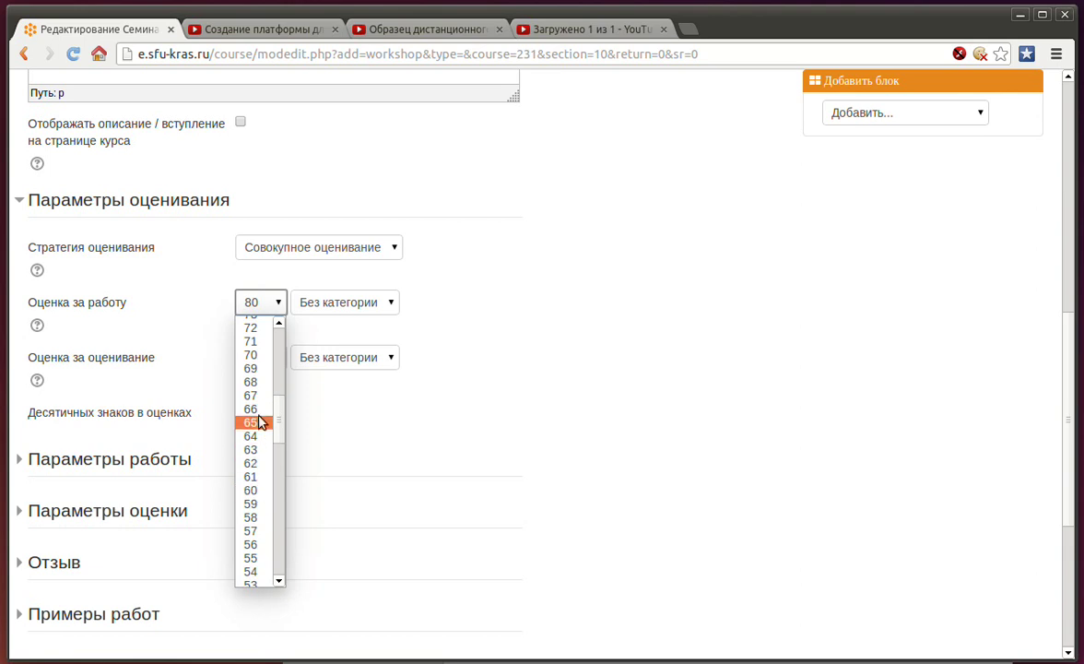
scroll(259, 425, "down", 3)
left_click(251, 489)
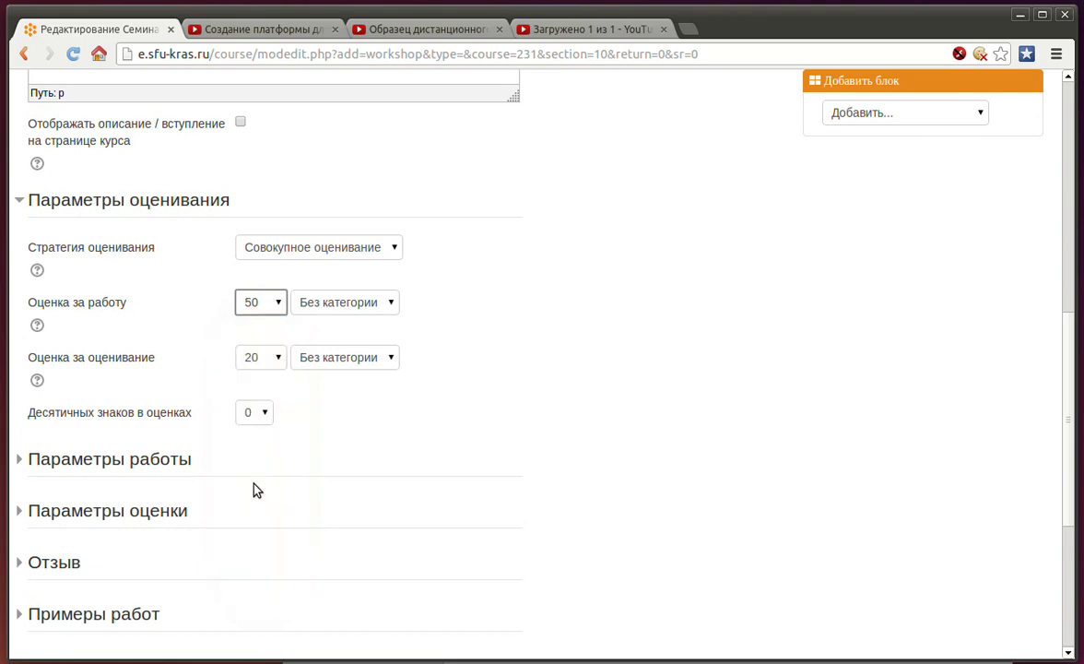
left_click(266, 311)
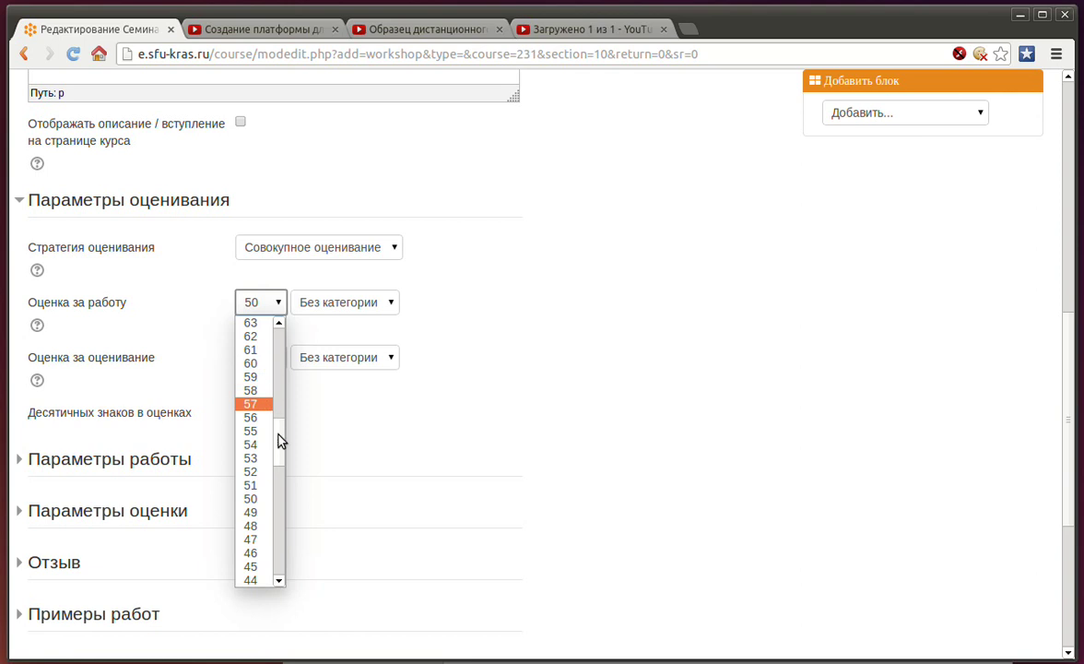
left_click_drag(281, 440, 288, 482)
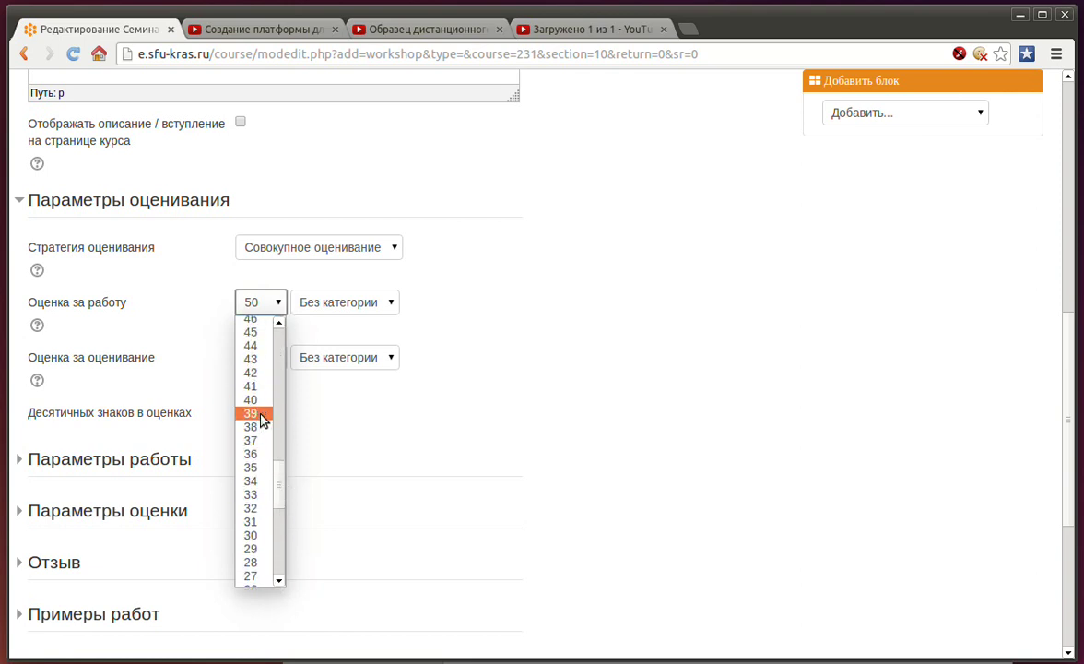
left_click(196, 372)
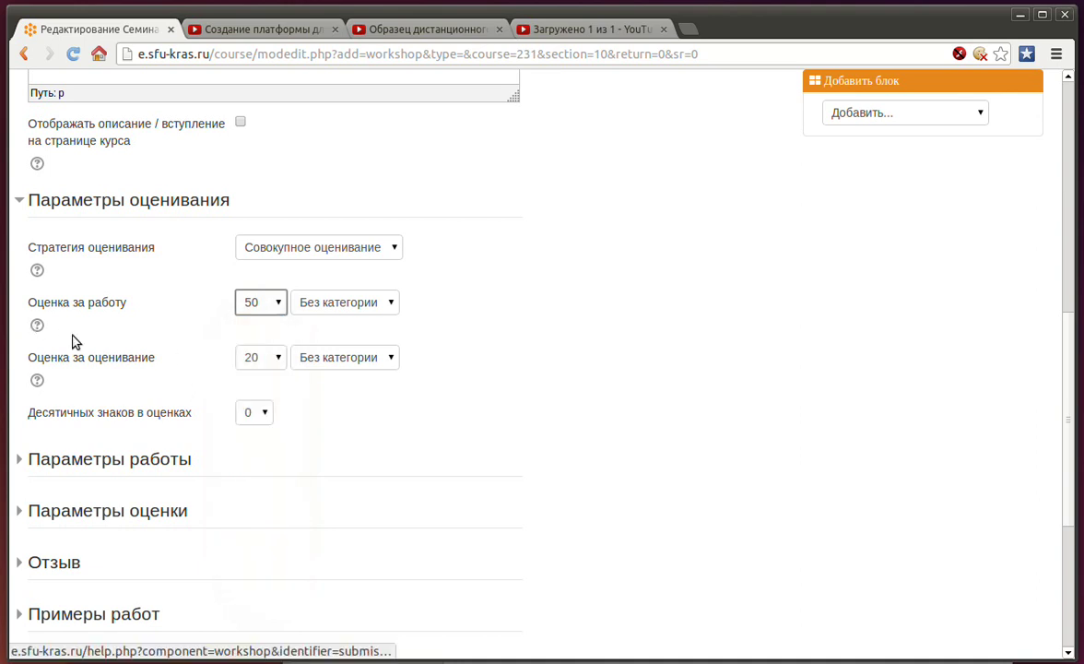
Set both Оценка за работу and Оценка за оценивание to 10 in the grading parameters
left_click(273, 312)
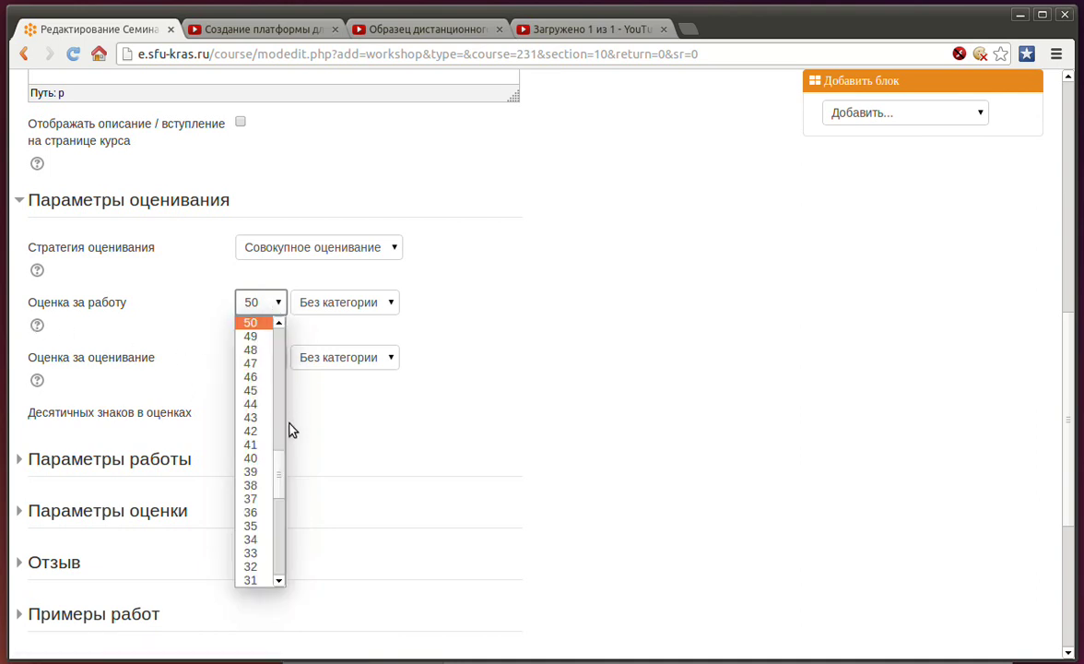
left_click_drag(282, 467, 271, 639)
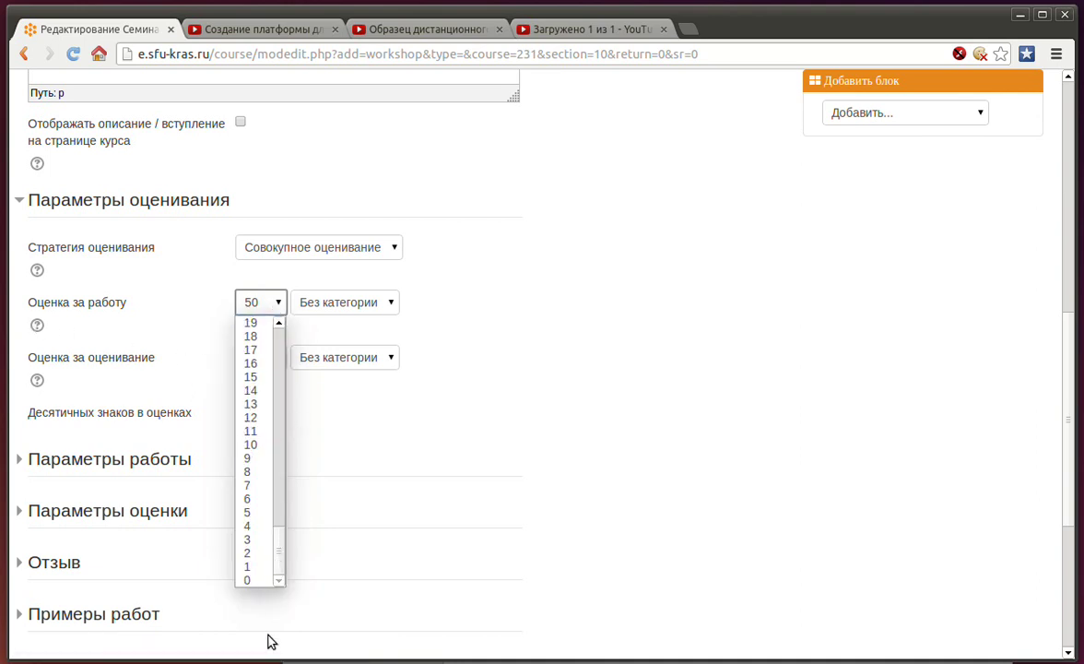
left_click(252, 446)
left_click(254, 358)
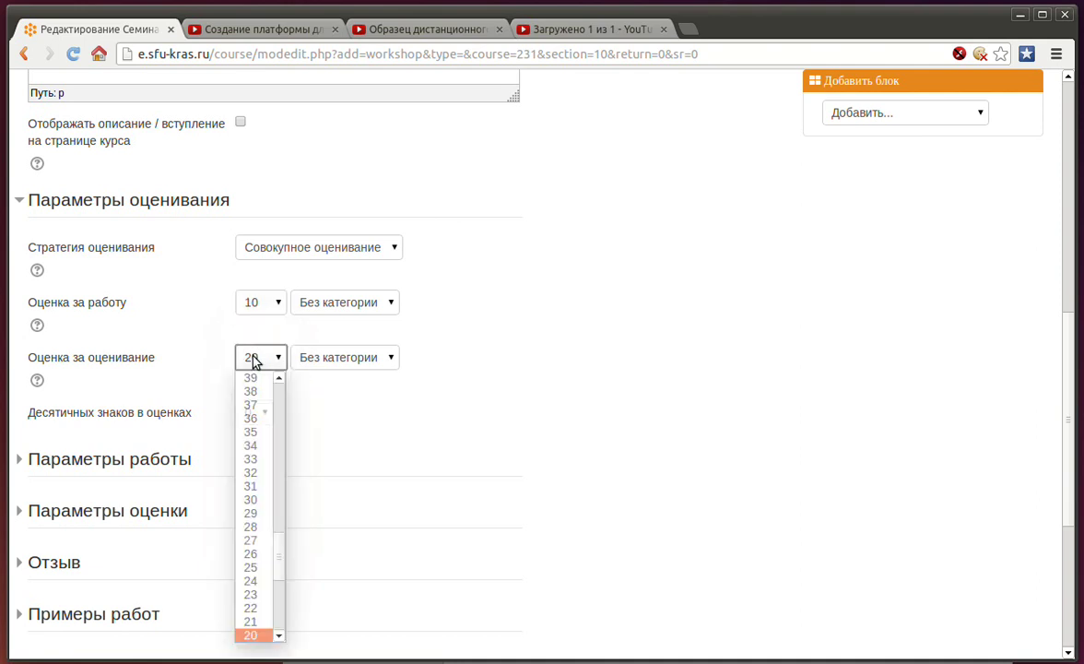
scroll(282, 542, "down", 7)
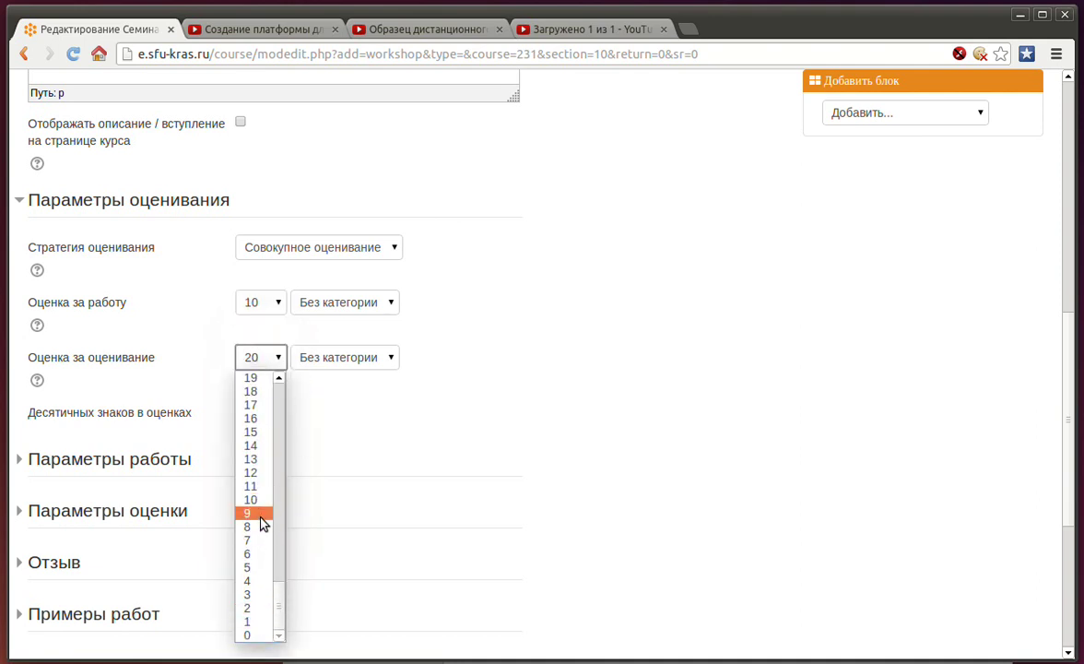
left_click(259, 502)
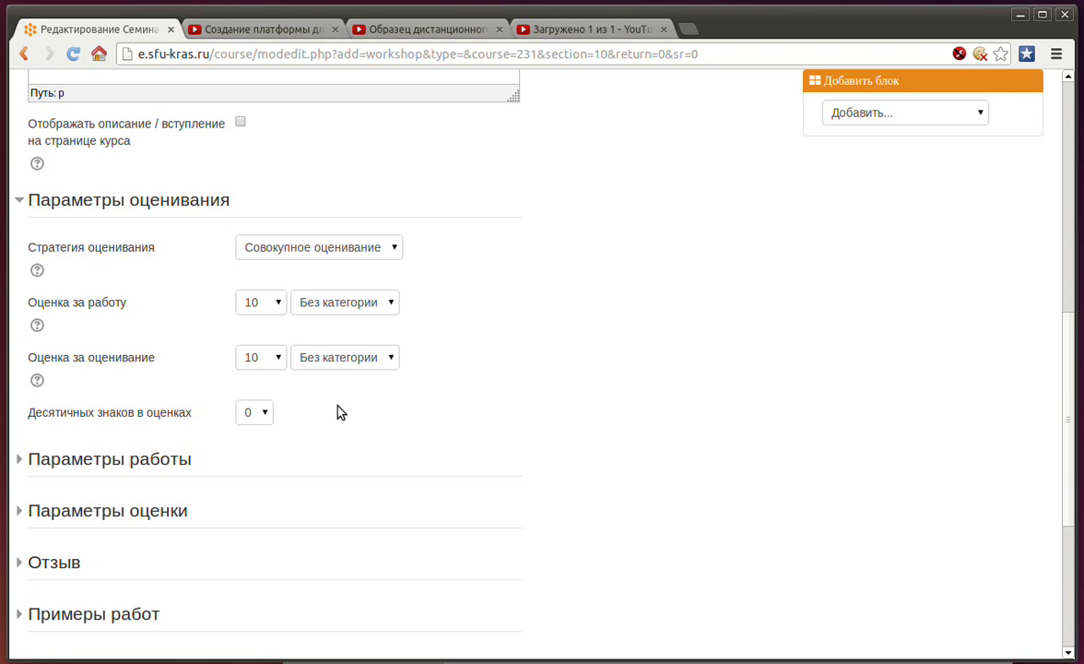
left_click(257, 415)
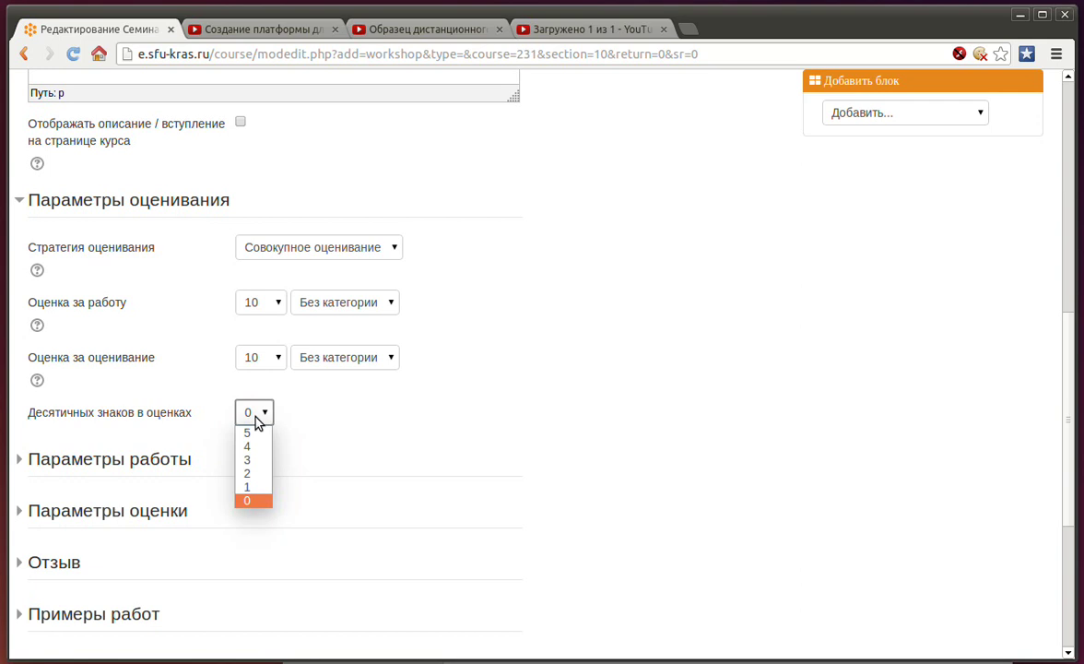
left_click(340, 403)
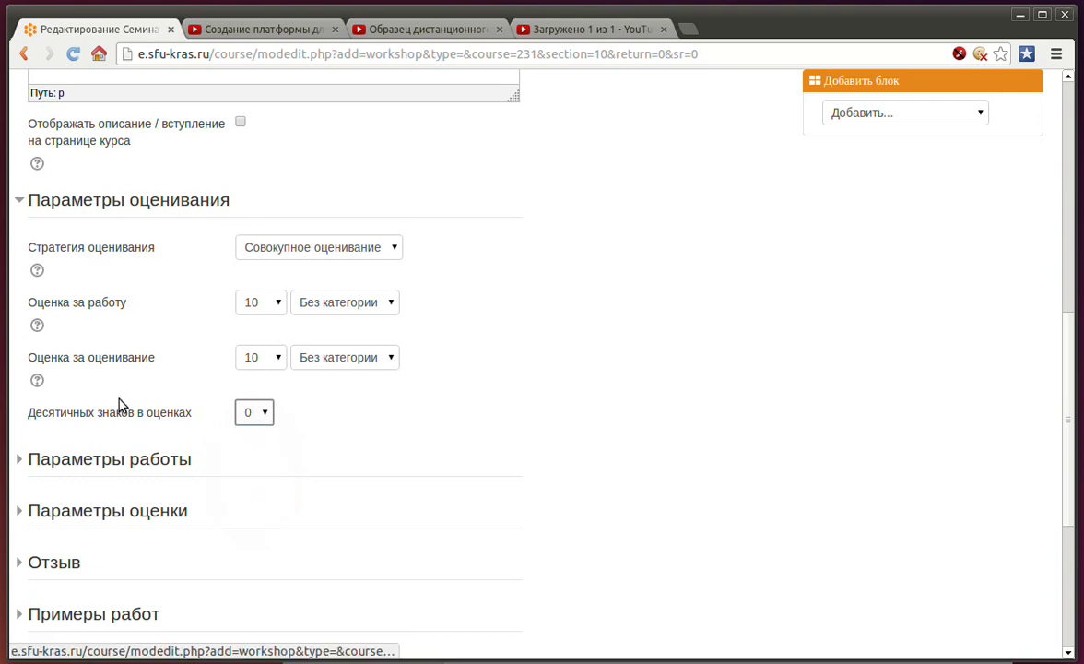
Expand Параметры работы and enter "Загрузите файл с эссе." as the submission instructions
scroll(119, 406, "down", 2)
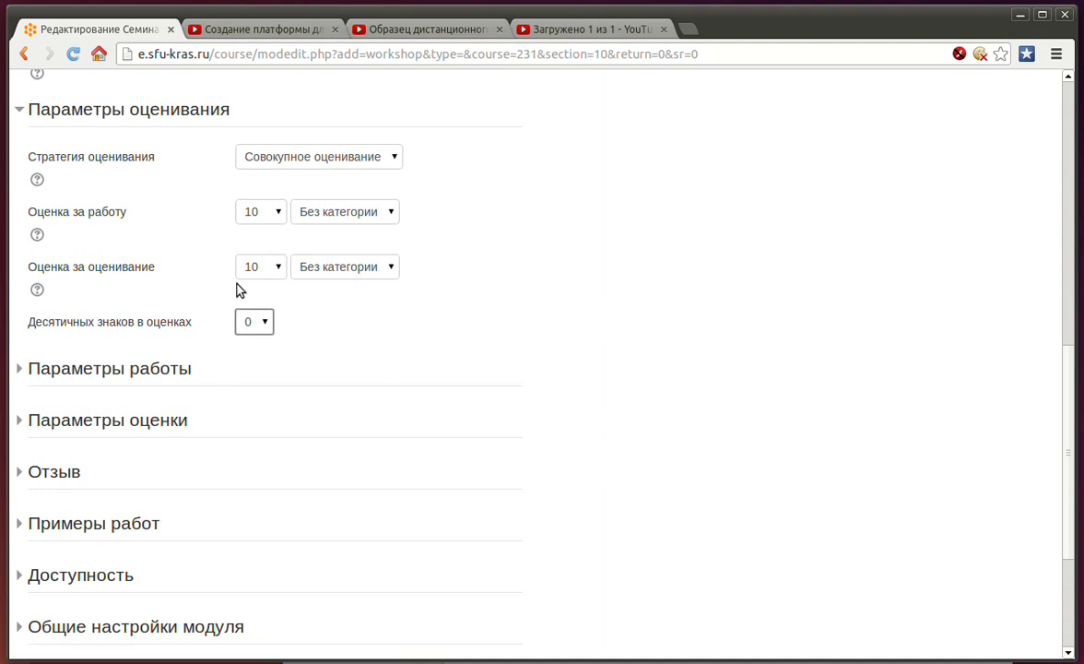
left_click(158, 370)
scroll(573, 388, "down", 3)
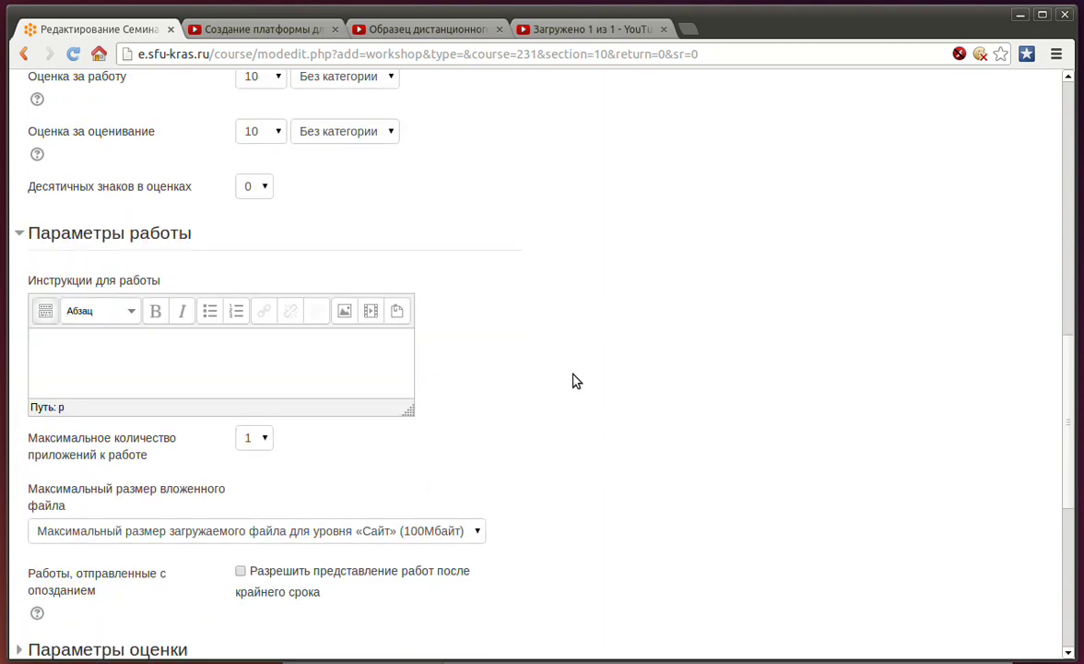
left_click(153, 374)
scroll(518, 359, "down", 2)
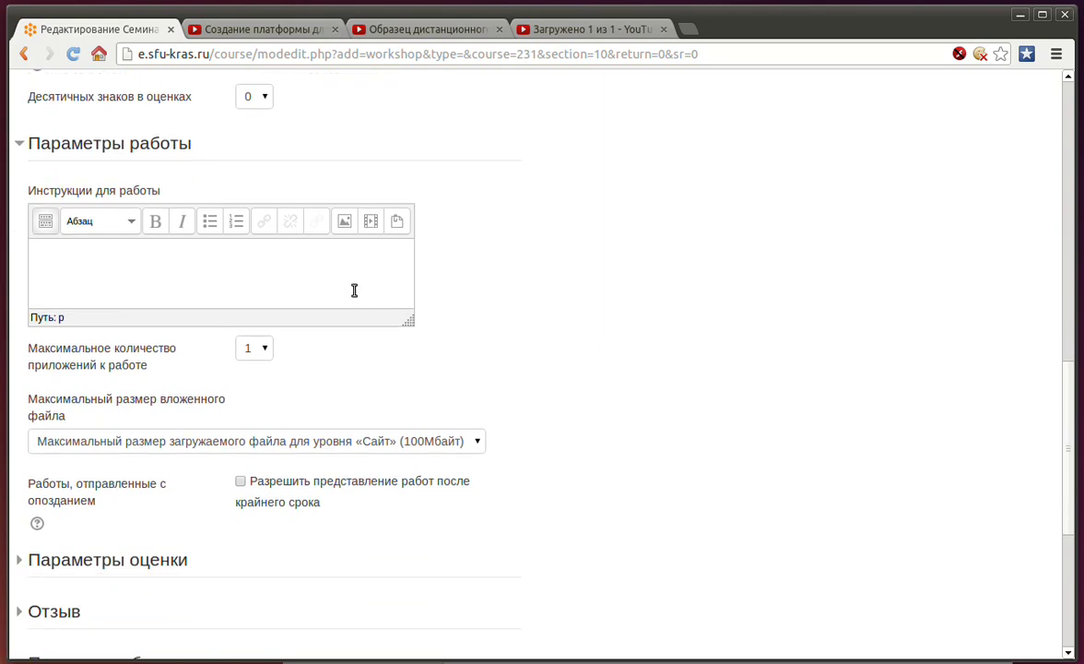
type("Загрузите файл с э")
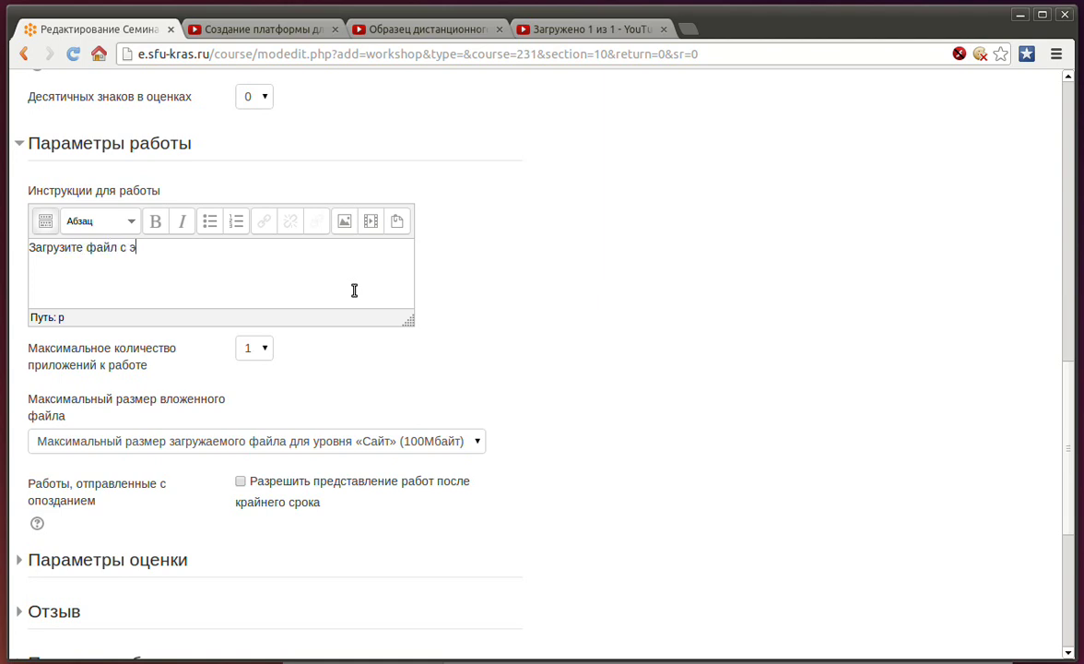
type("ссе")
key("BackSpace")
type(".")
scroll(354, 290, "down", 1)
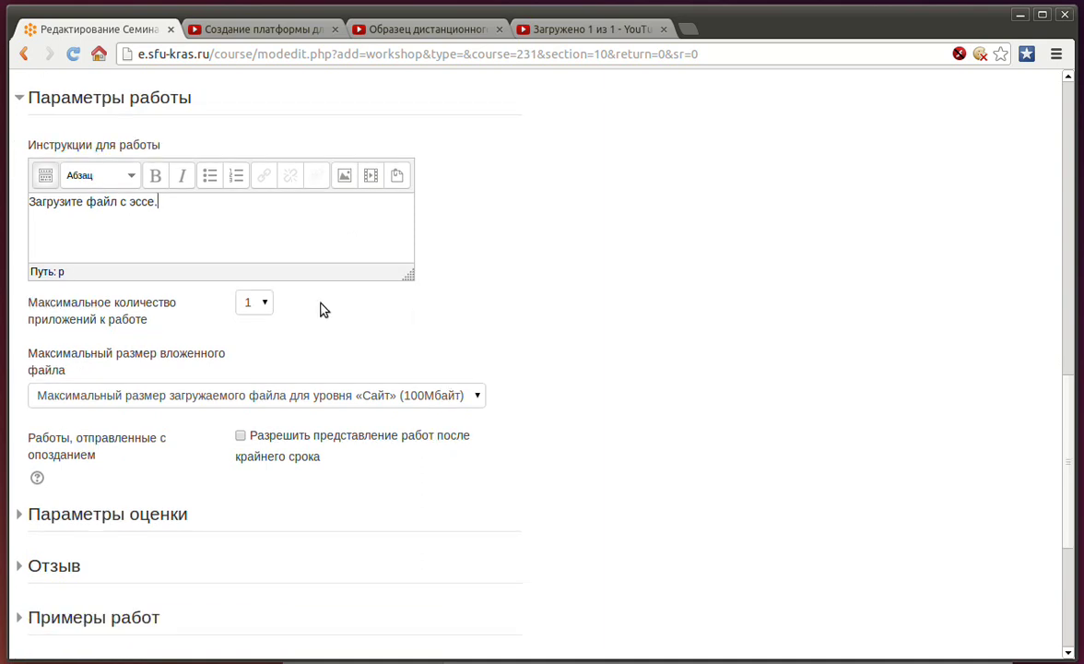
Limit the maximum size of a submission attachment to 5Мбайт
left_click(359, 394)
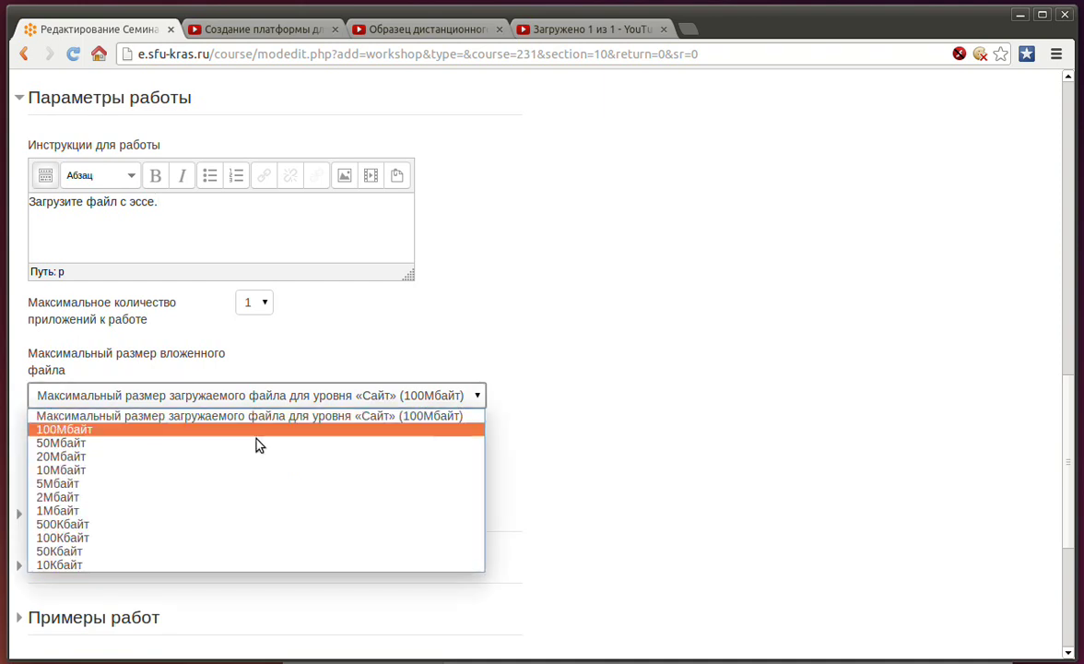
left_click(66, 483)
scroll(590, 327, "down", 3)
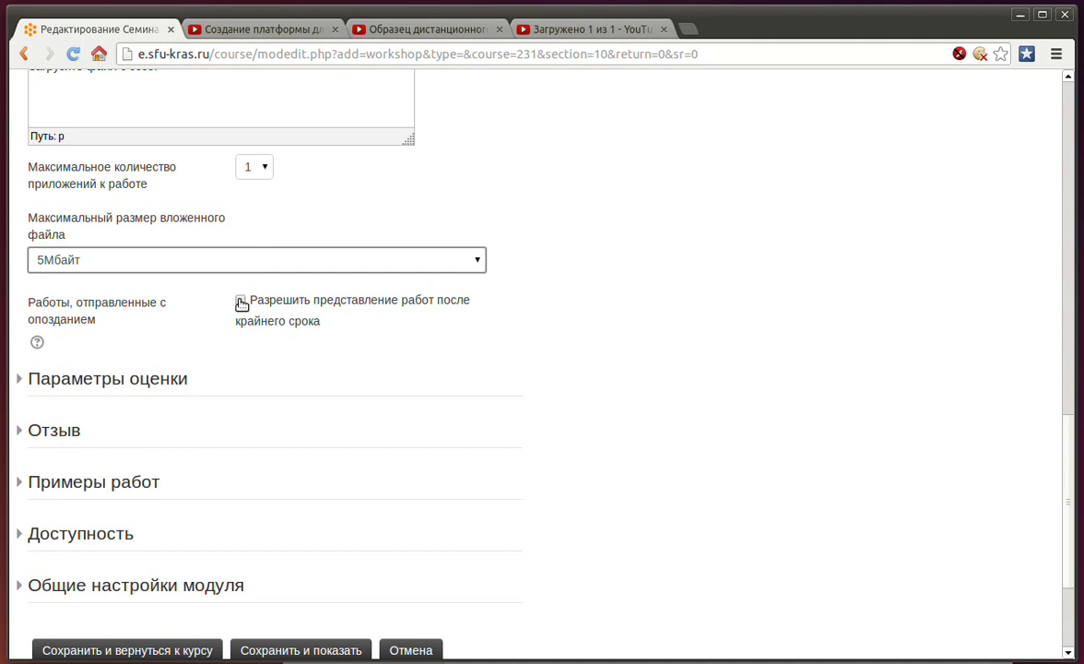
Expand Параметры оценки and enter "В срок до... оцените две работы своих сокурсников в соотв...." as the assessment instructions
left_click(117, 379)
scroll(492, 369, "down", 4)
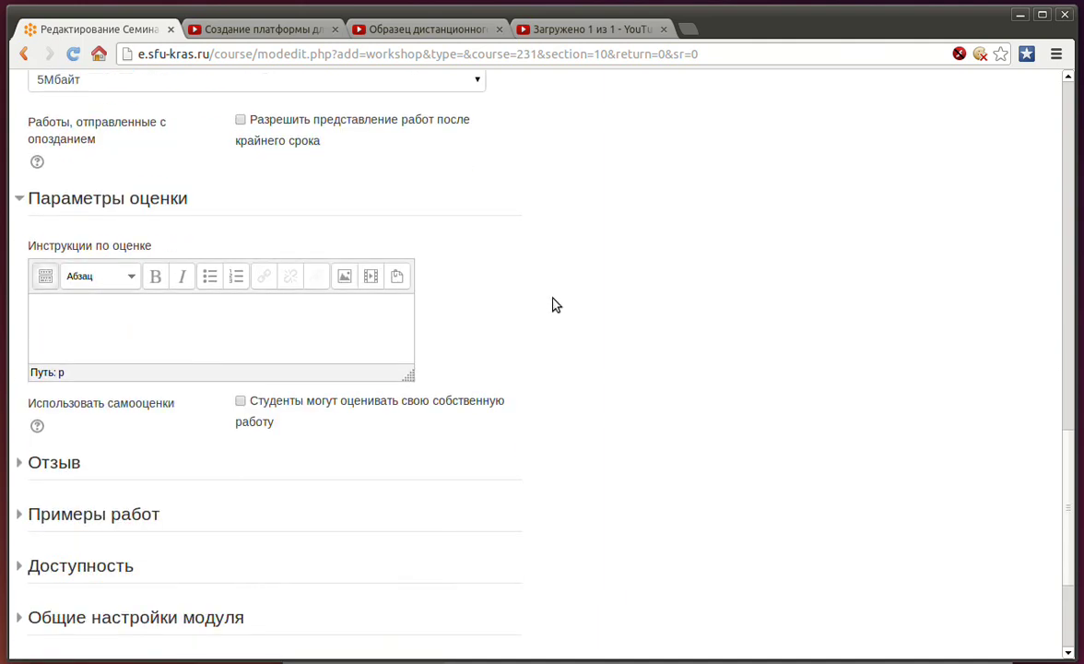
left_click(138, 325)
type("В срок до... оцени")
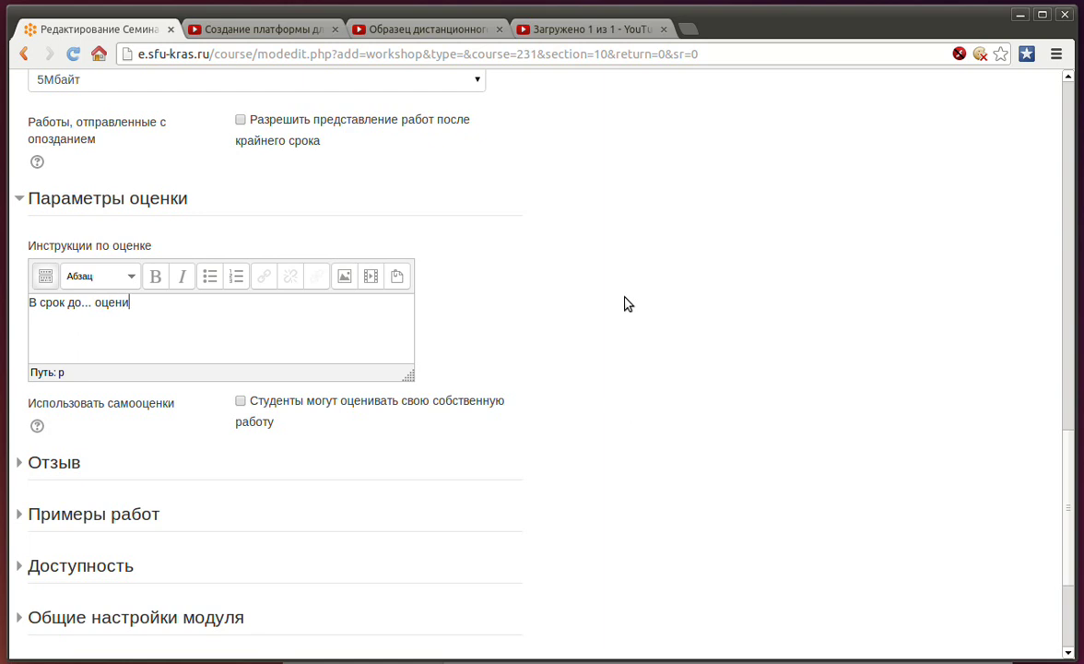
type("те две работы своих ")
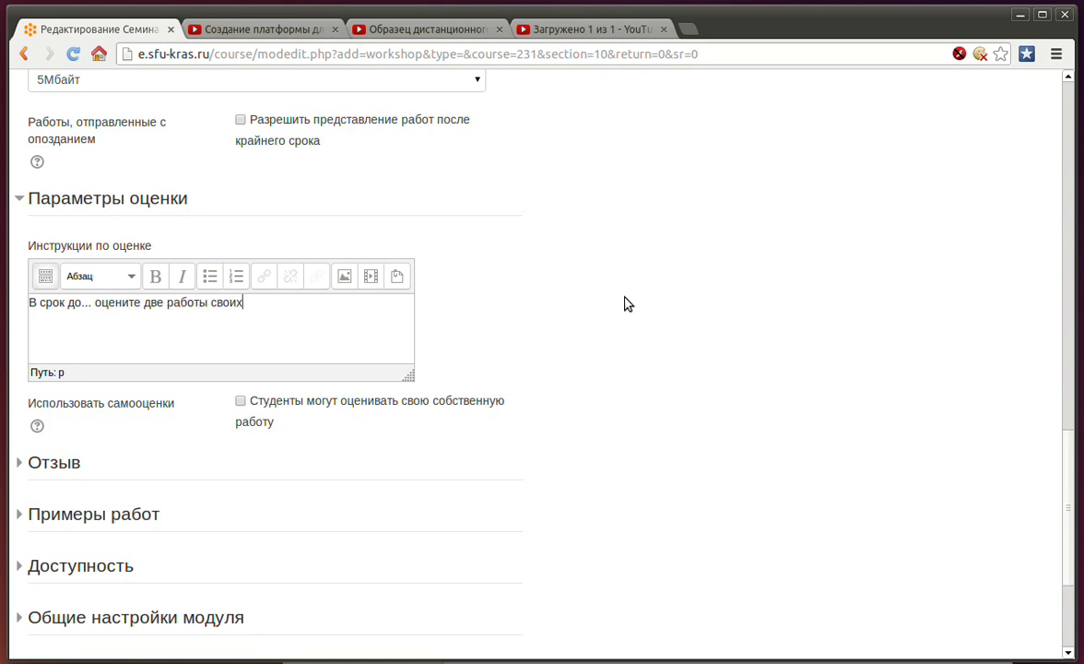
type("сокурсников в соотв.")
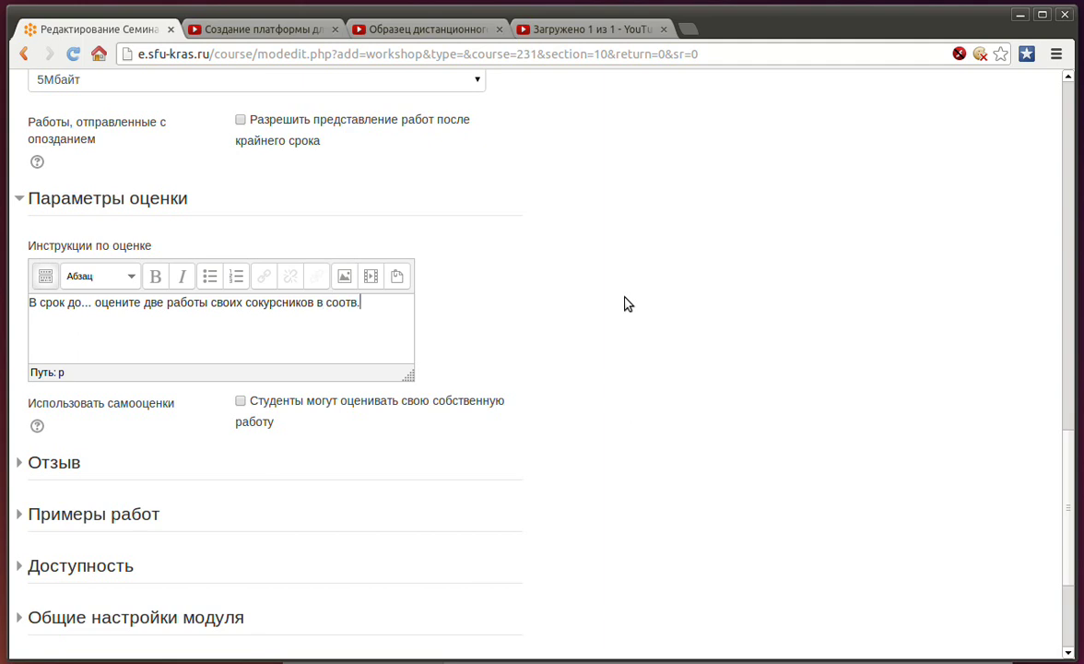
type("...")
Expand the Отзыв section and examine its overall feedback mode, attachment and conclusion settings
scroll(505, 315, "down", 2)
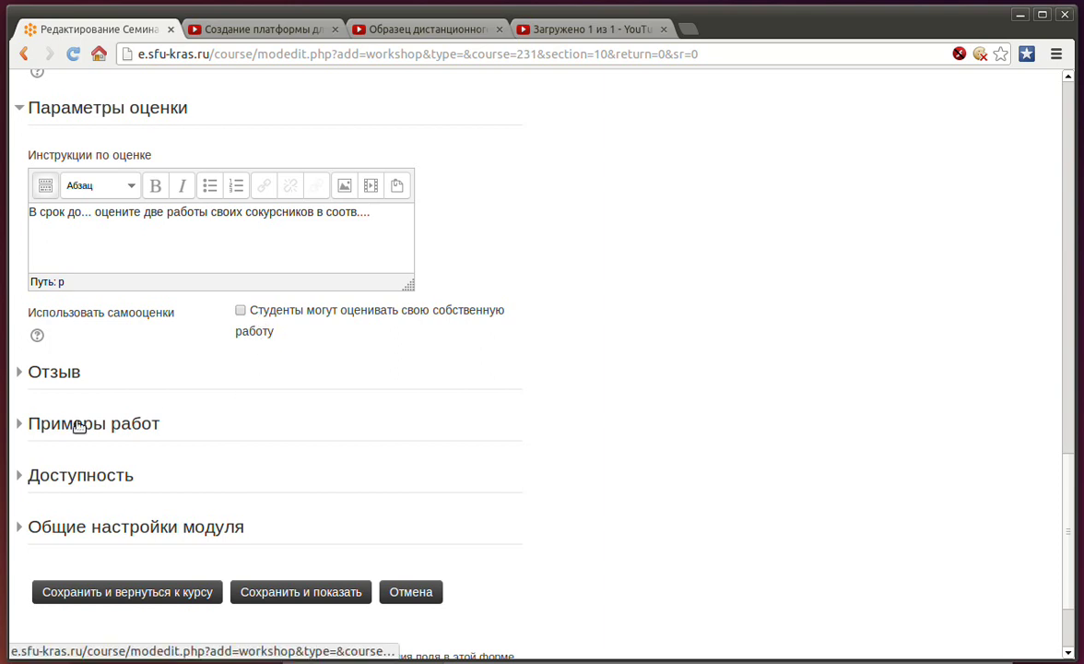
left_click(31, 373)
scroll(387, 350, "down", 3)
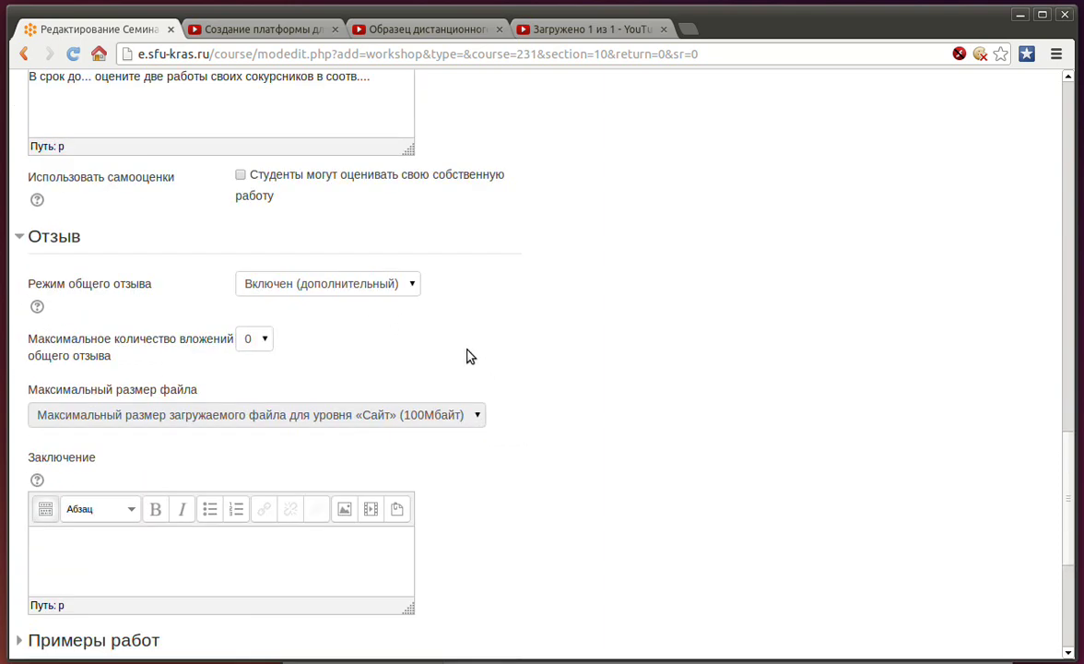
scroll(547, 337, "down", 2)
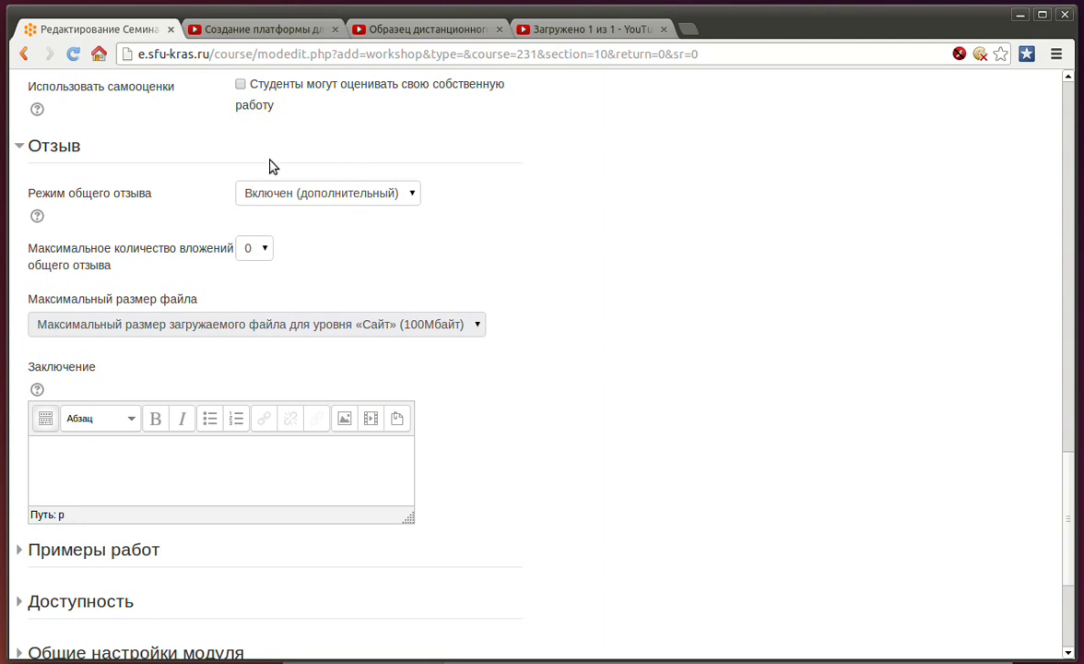
scroll(368, 278, "down", 1)
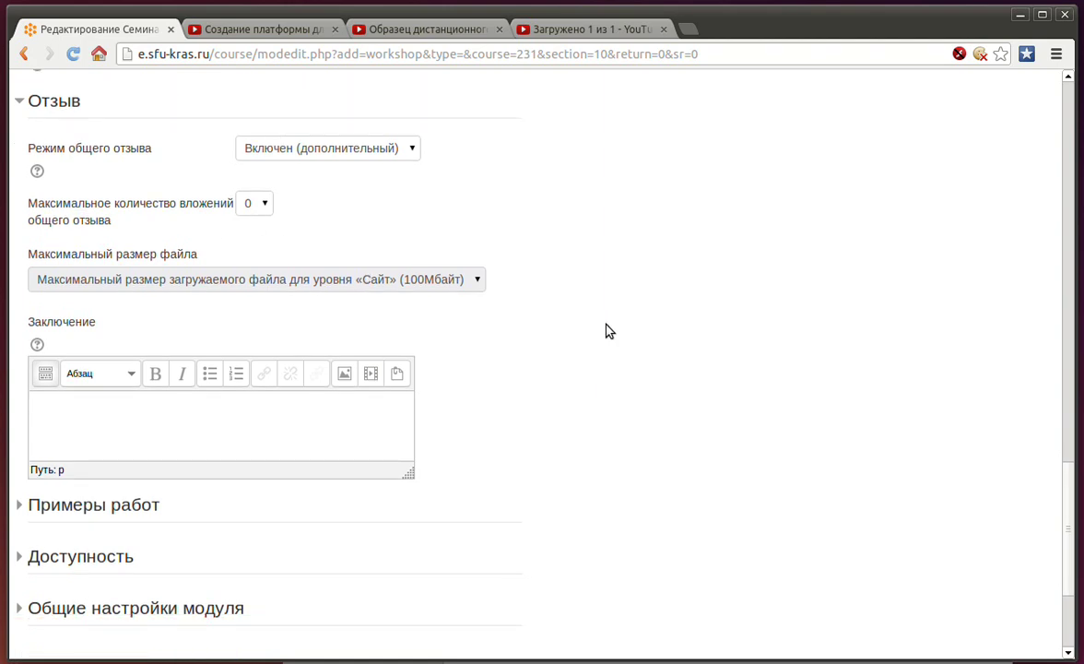
Enter "Спасибо за работу!" as the workshop's conclusion text in the Отзыв section
scroll(365, 288, "down", 1)
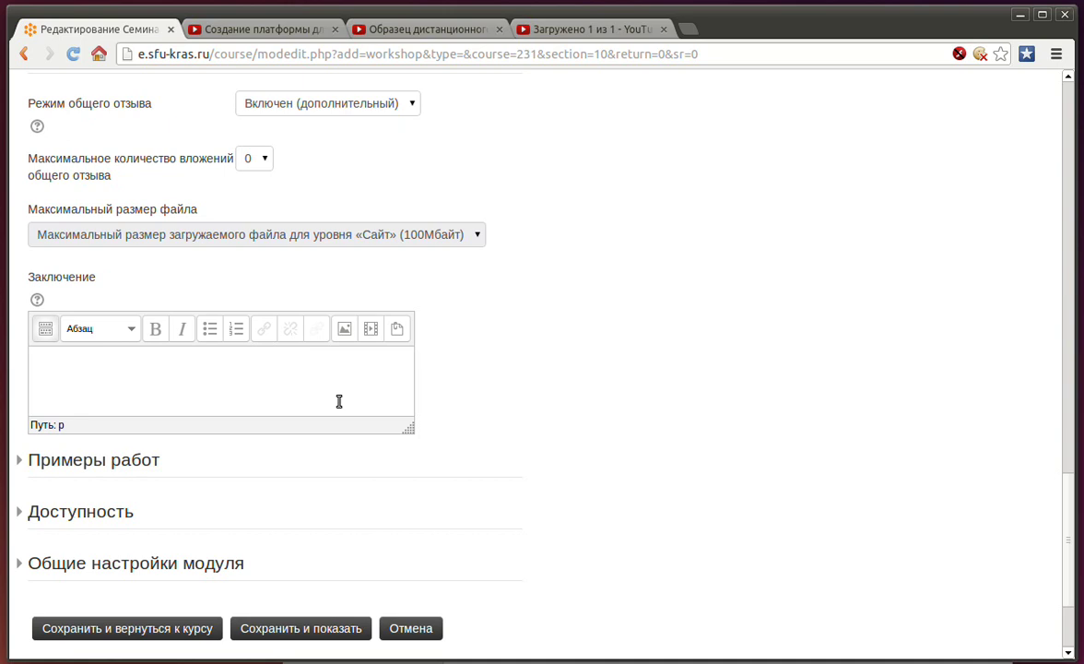
left_click(356, 358)
scroll(830, 401, "down", 3)
scroll(564, 213, "up", 1)
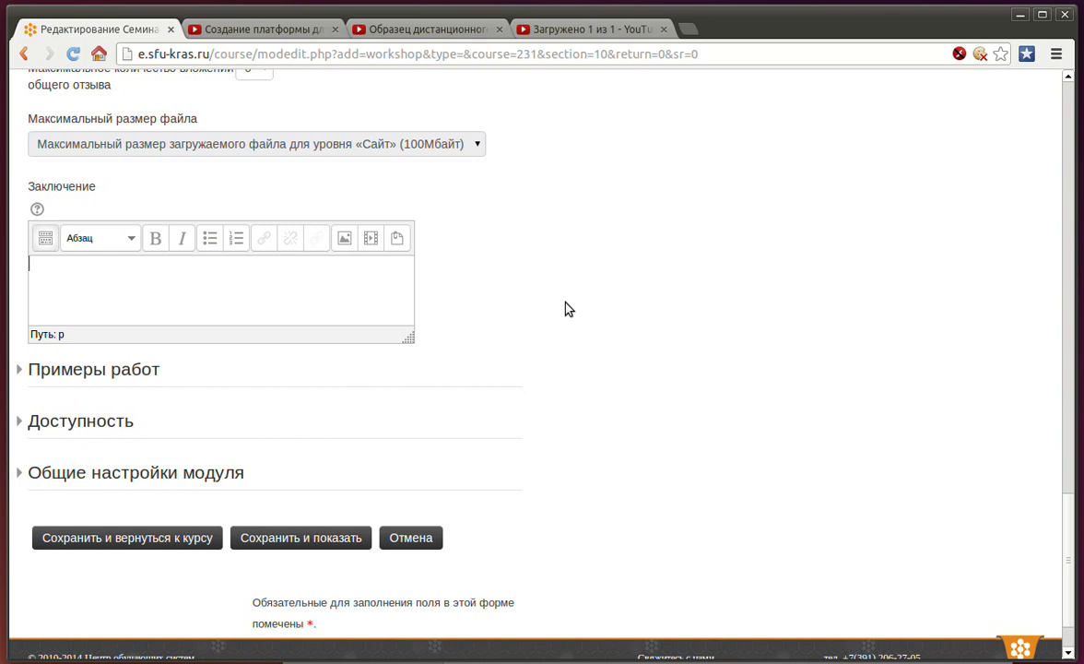
type("Спасибо за ")
type("рабо")
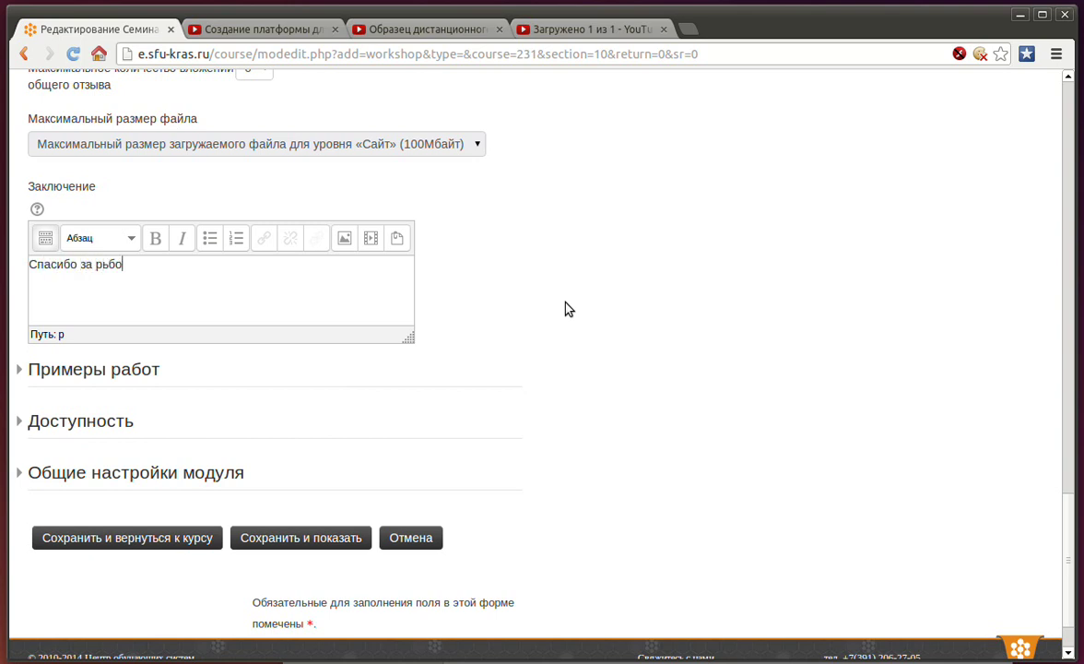
key("BackSpace")
key("BackSpace")
key("BackSpace")
type("б")
key("BackSpace")
type("аботу!")
Expand the Примеры работ section and examine its example submission options
scroll(569, 309, "down", 2)
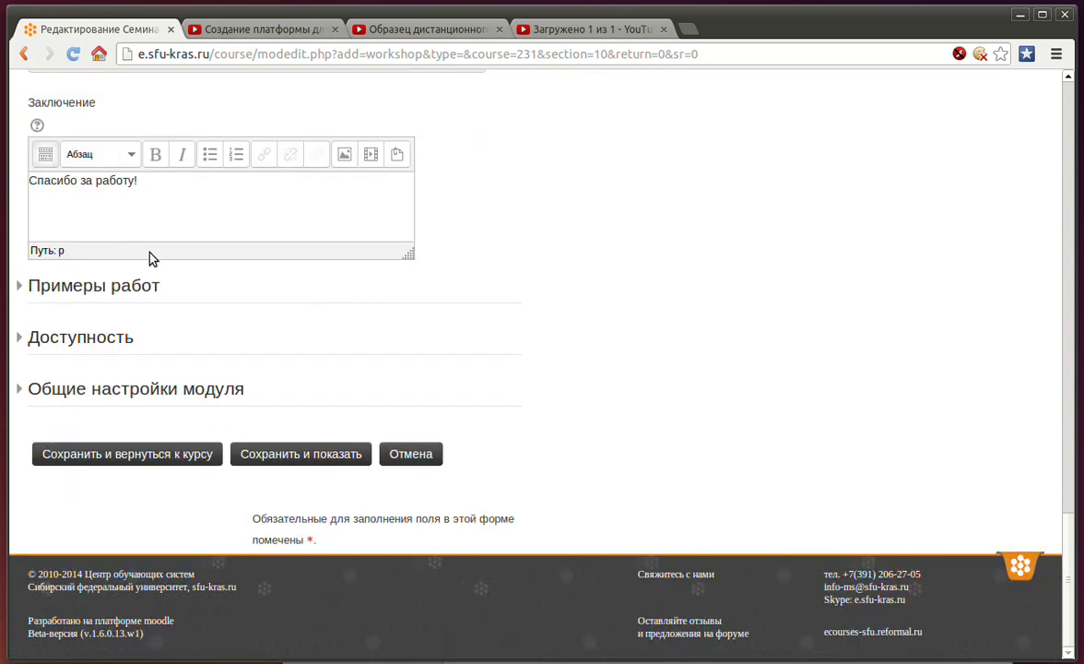
left_click(129, 286)
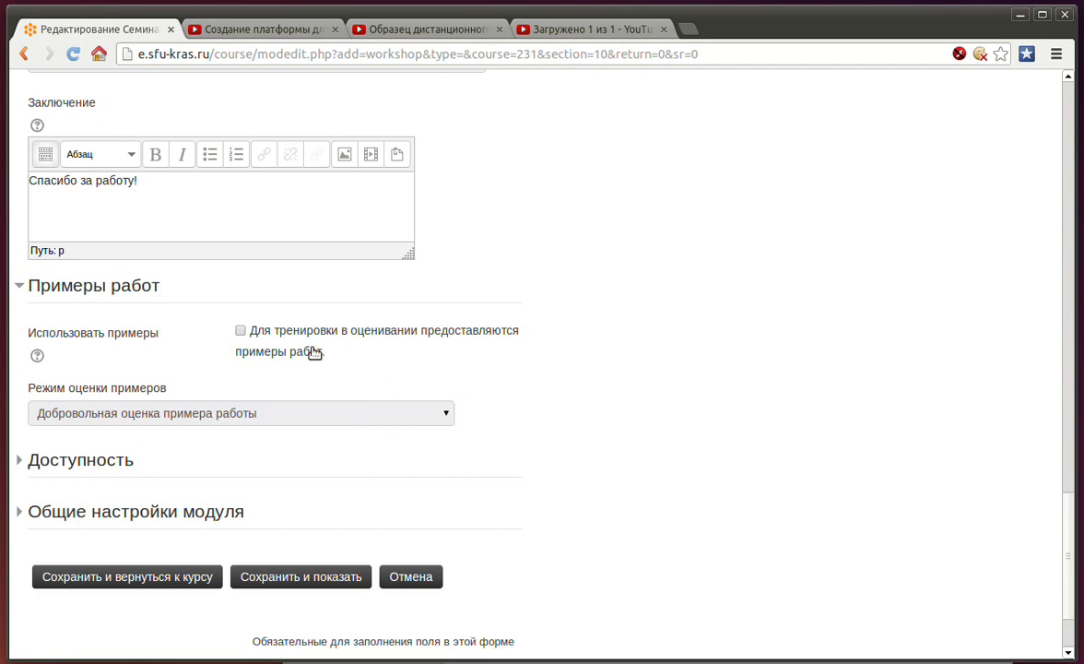
scroll(563, 344, "down", 2)
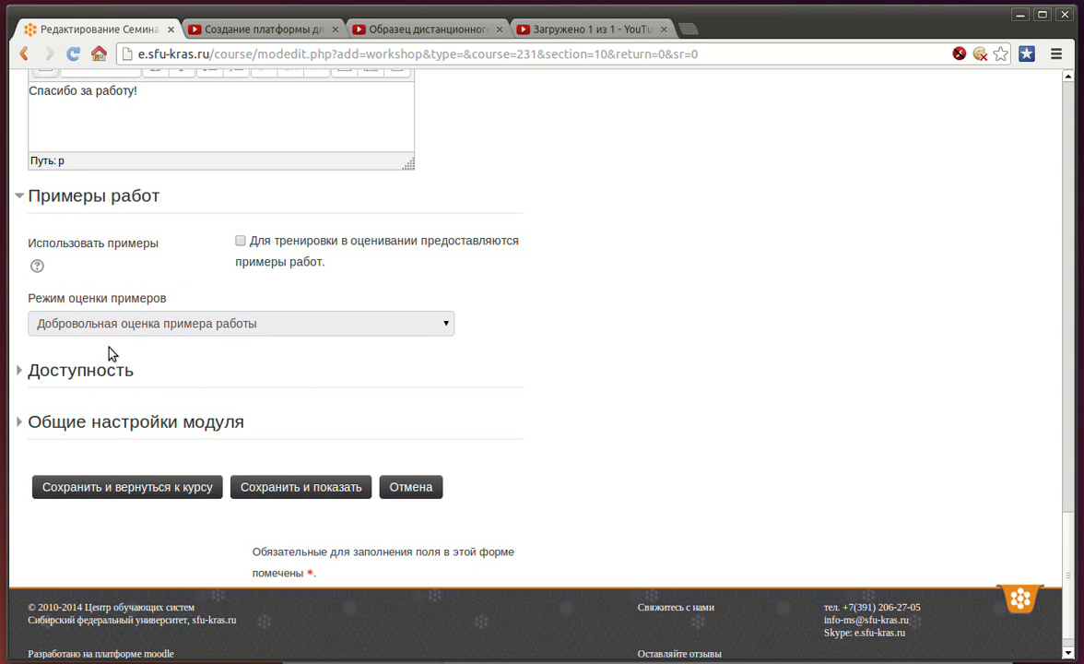
Expand Доступность, enable the submission start date, and enable the submission end date with the day set to 15 Май 2014
left_click(97, 370)
scroll(572, 314, "down", 3)
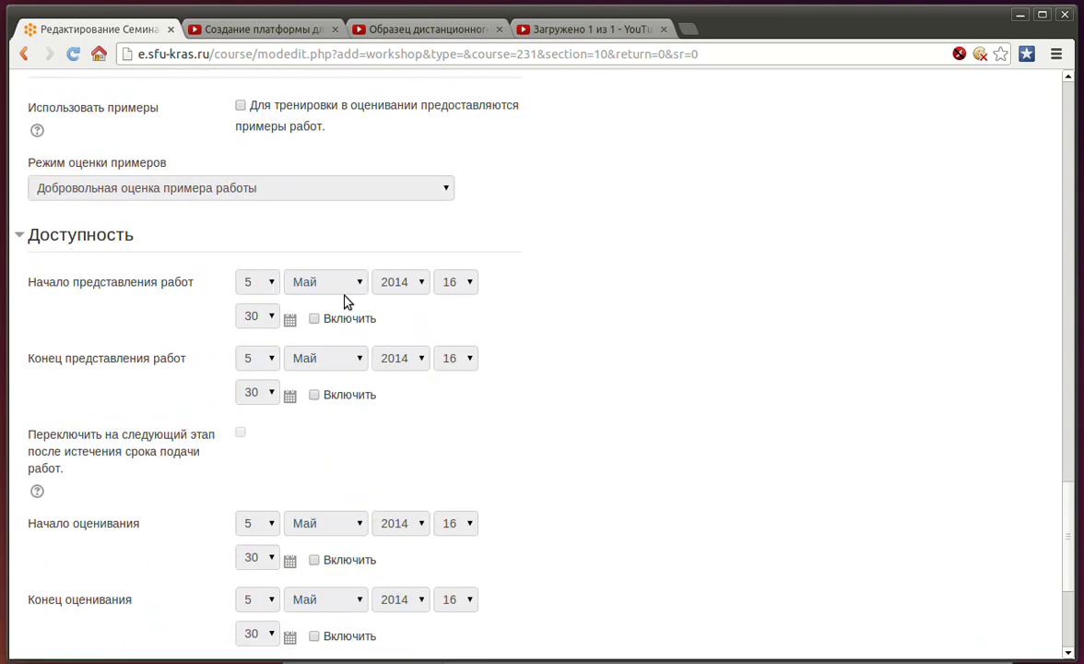
scroll(517, 304, "down", 2)
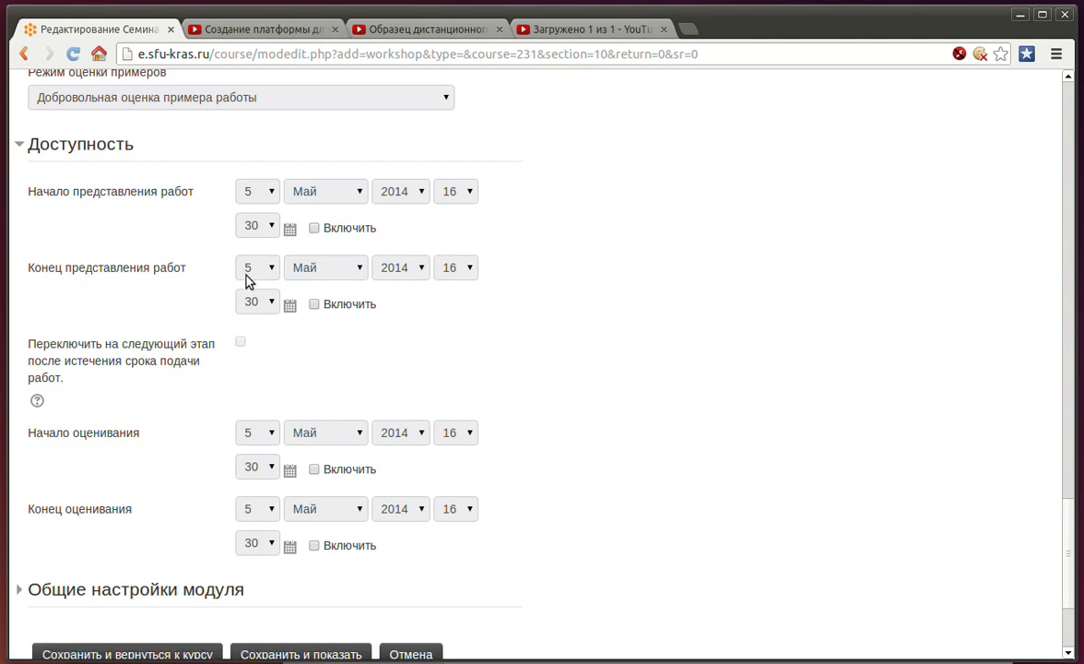
left_click(316, 228)
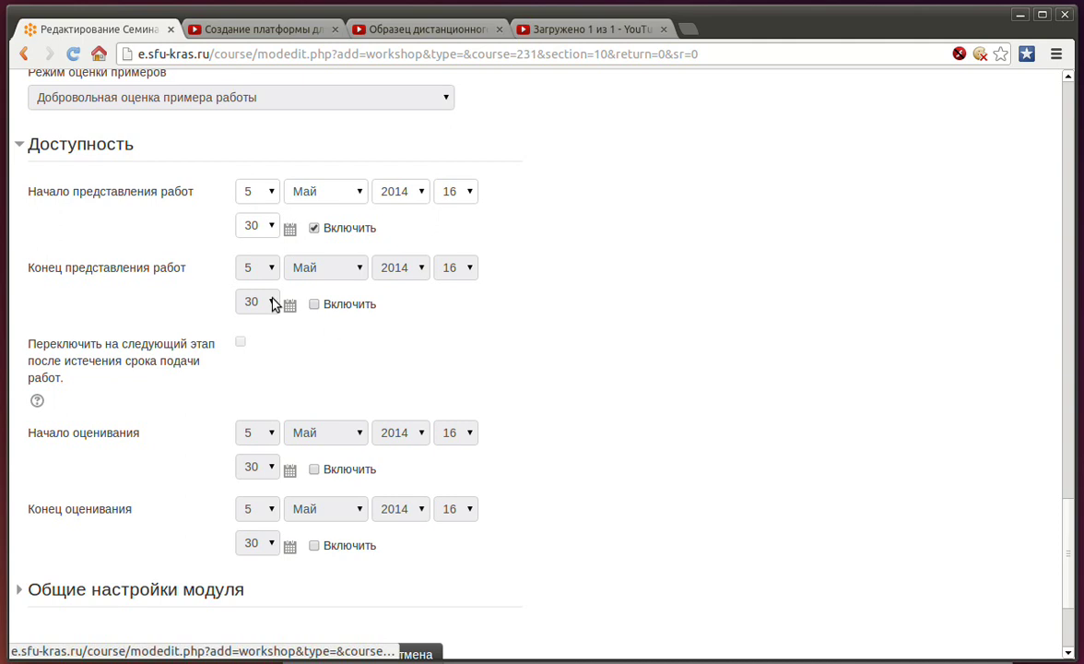
left_click(314, 304)
left_click(255, 269)
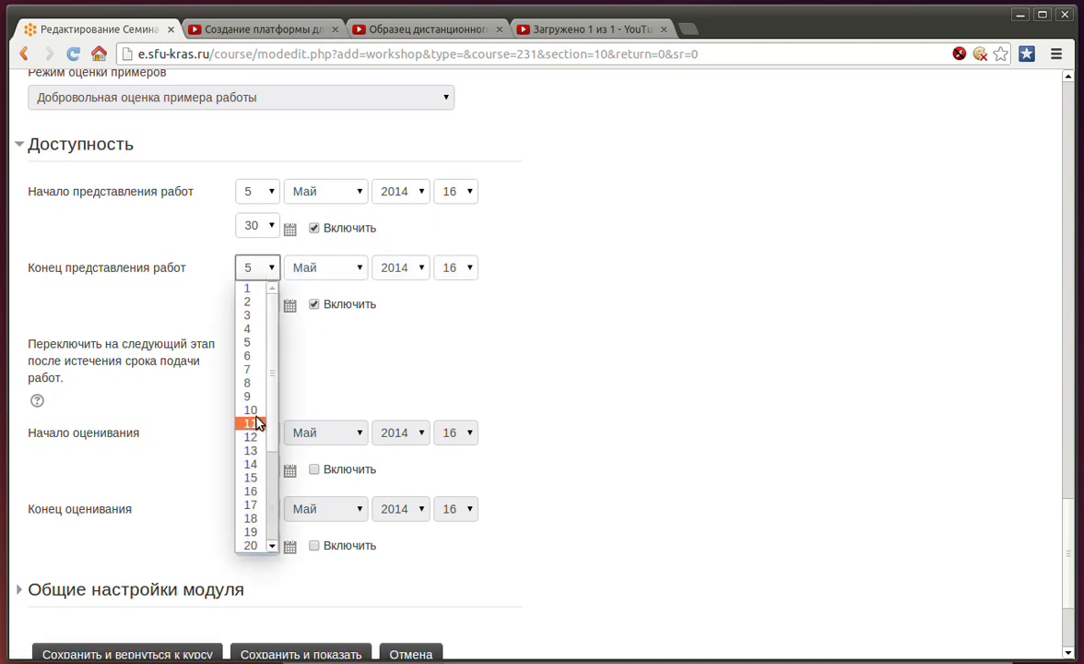
left_click(254, 478)
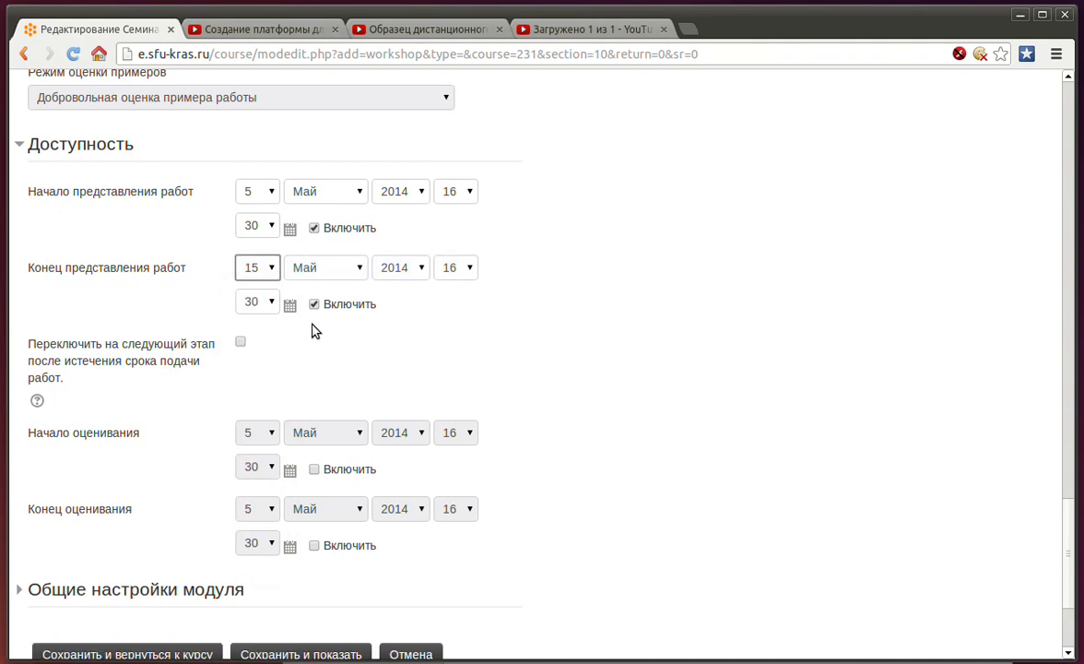
Enable the assessment start and end dates, setting them to 16 Май 2014 and 20 Май 2014
scroll(270, 383, "down", 1)
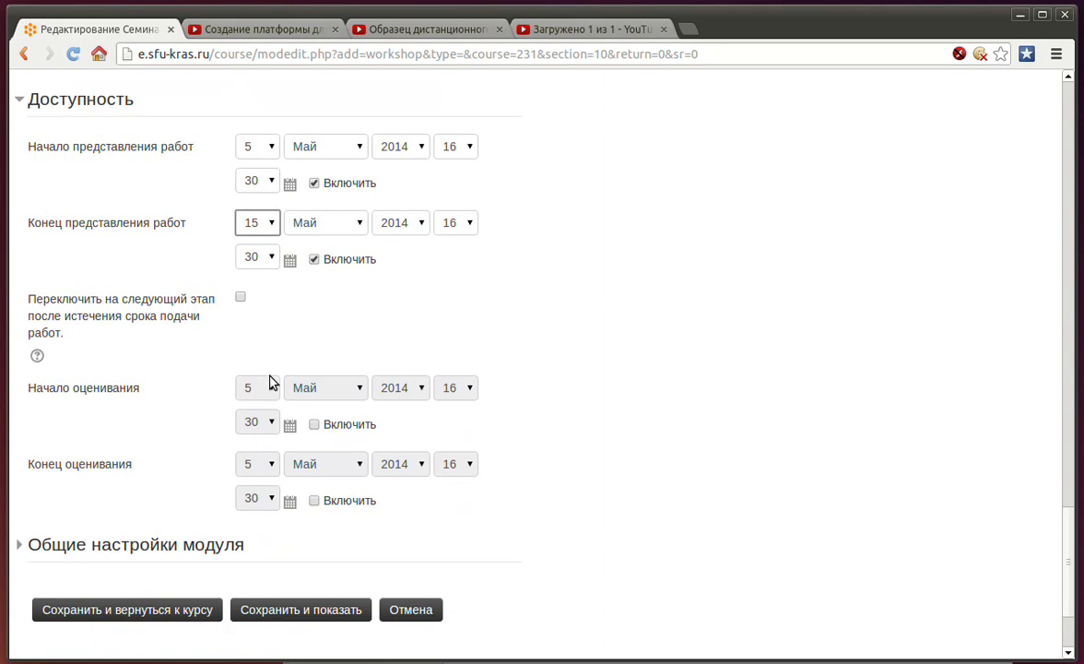
left_click(316, 426)
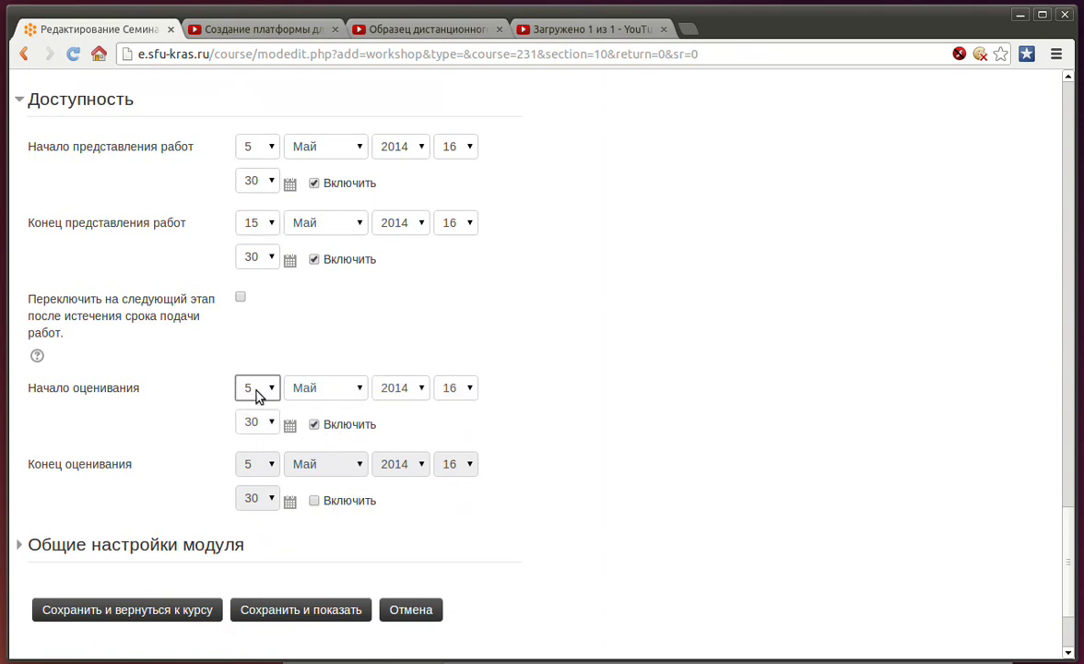
left_click(257, 392)
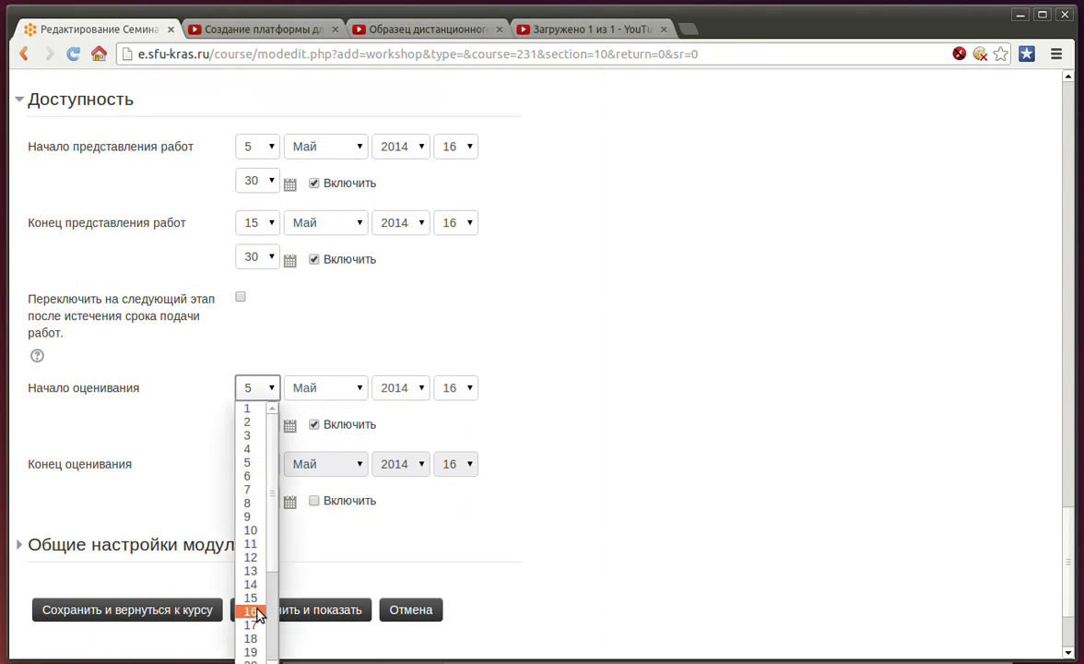
left_click(258, 612)
scroll(387, 452, "down", 2)
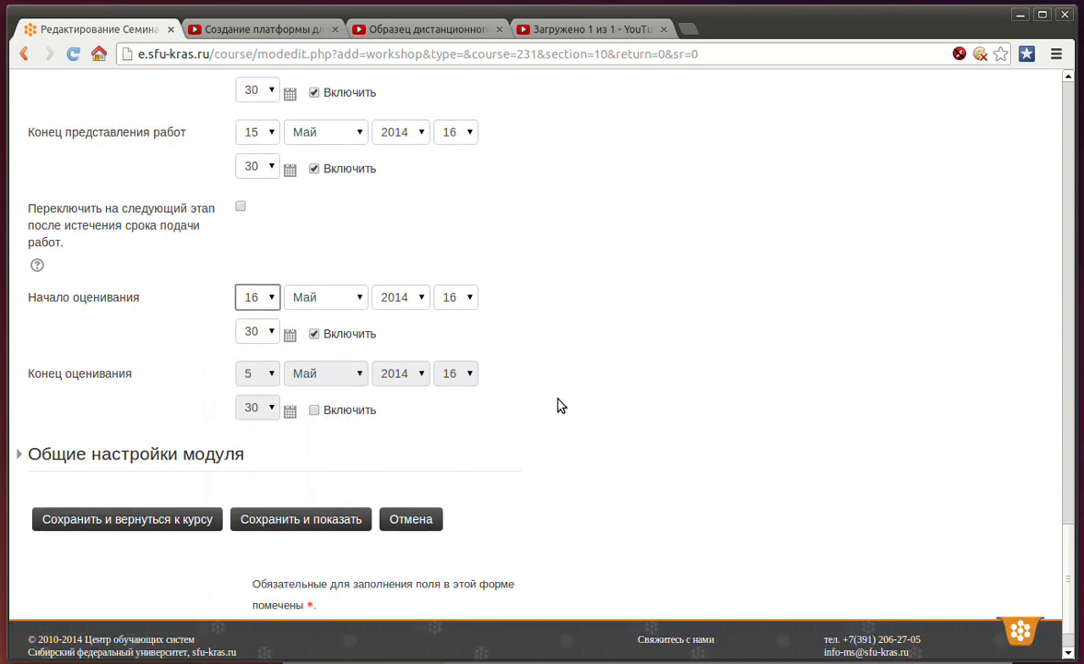
left_click(316, 411)
left_click(315, 411)
left_click(253, 373)
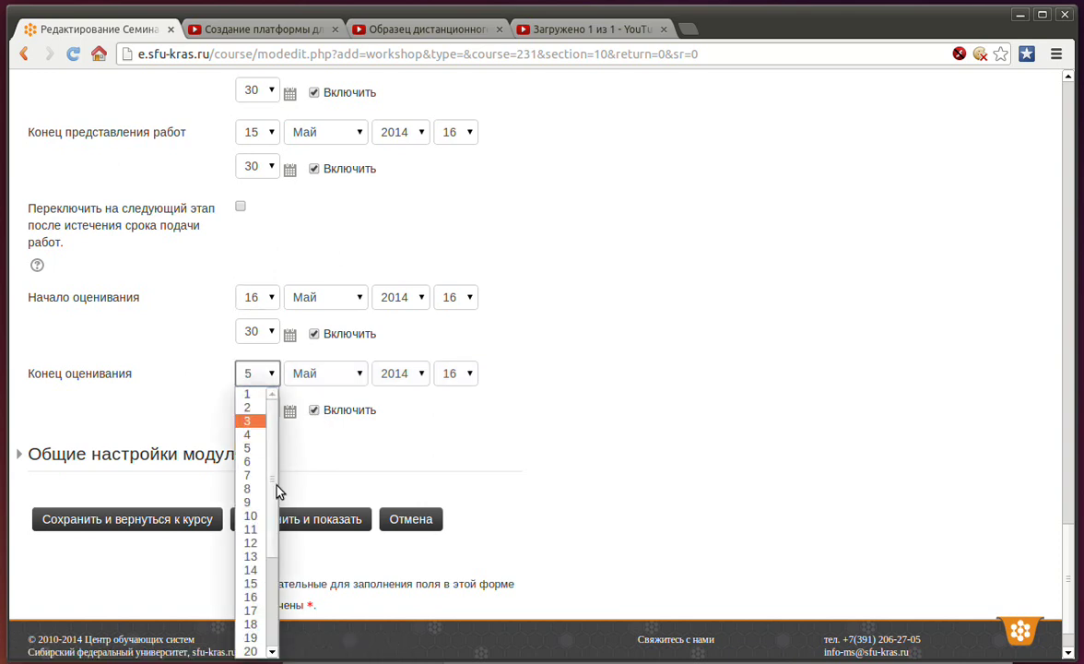
left_click(249, 651)
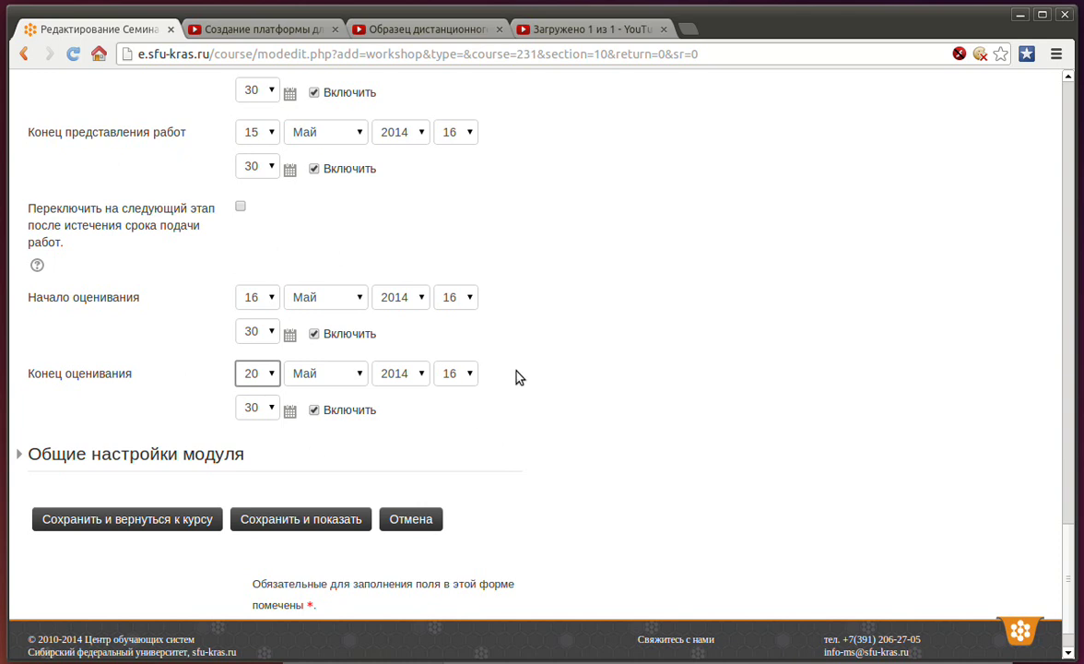
Review the whole workshop form, from the name and introduction through the grading, submission, feedback and availability settings
scroll(125, 285, "down", 1)
scroll(126, 285, "up", 3)
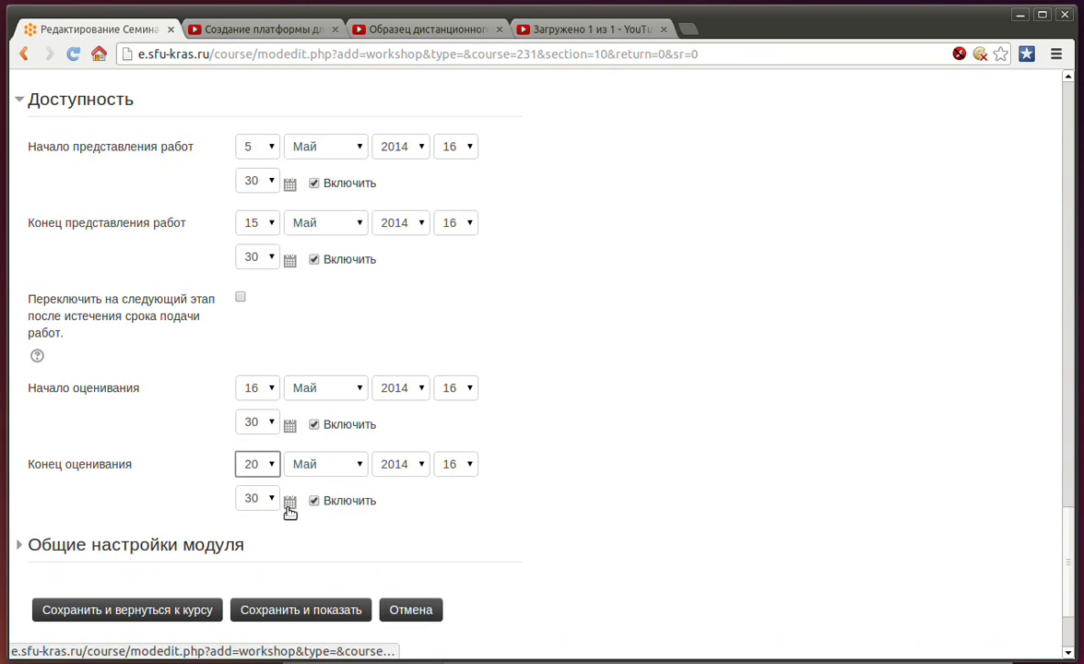
scroll(259, 421, "up", 5)
scroll(259, 411, "up", 15)
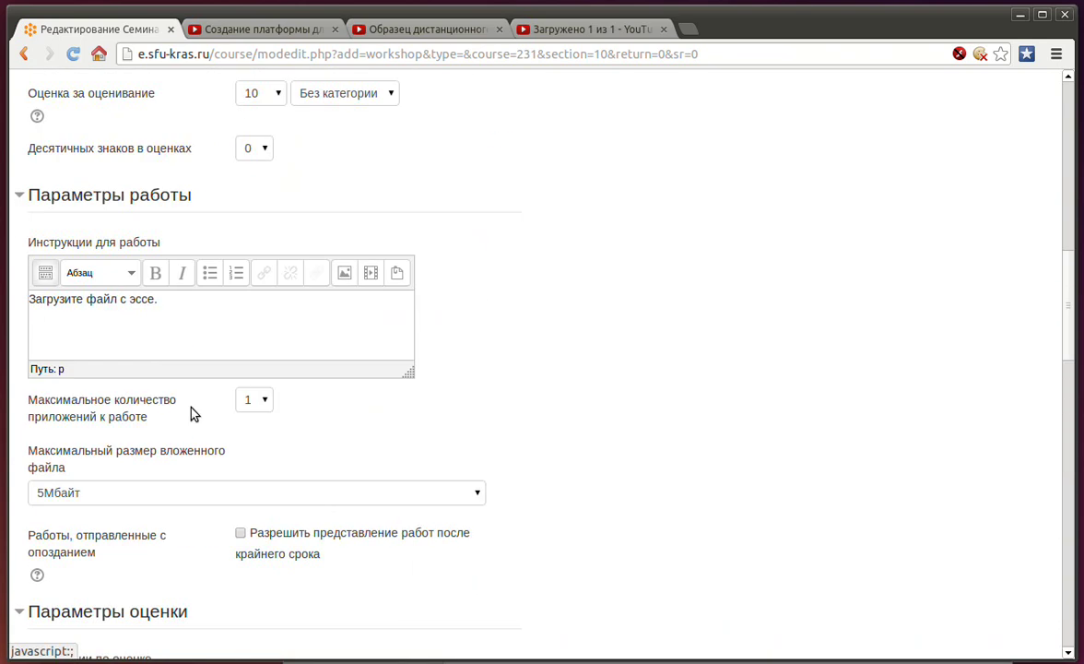
scroll(194, 414, "up", 10)
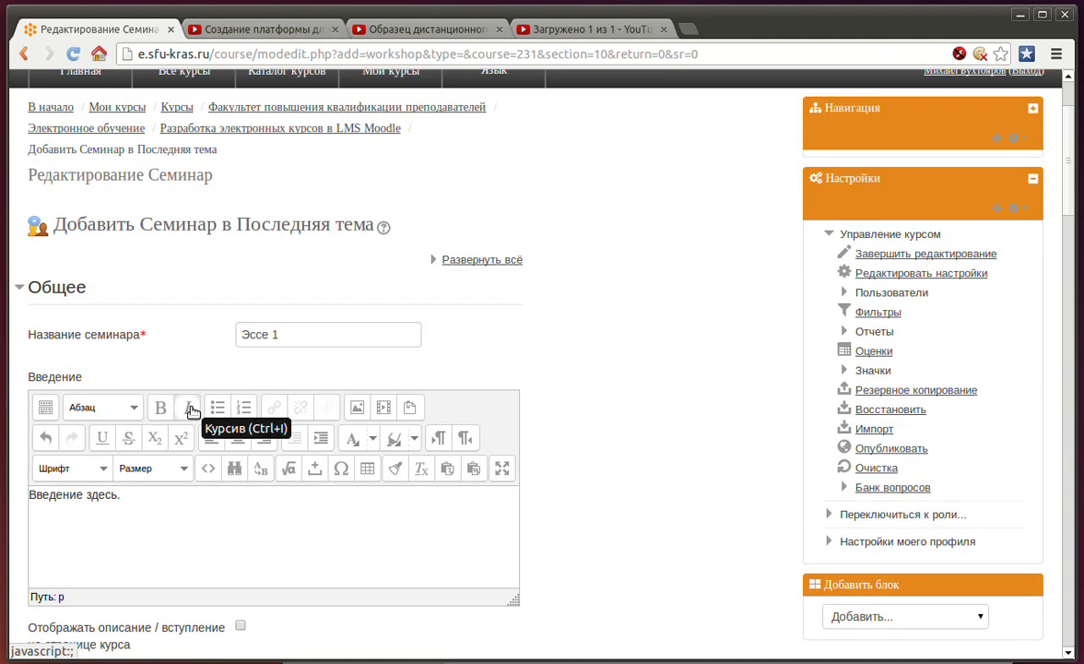
scroll(551, 355, "down", 5)
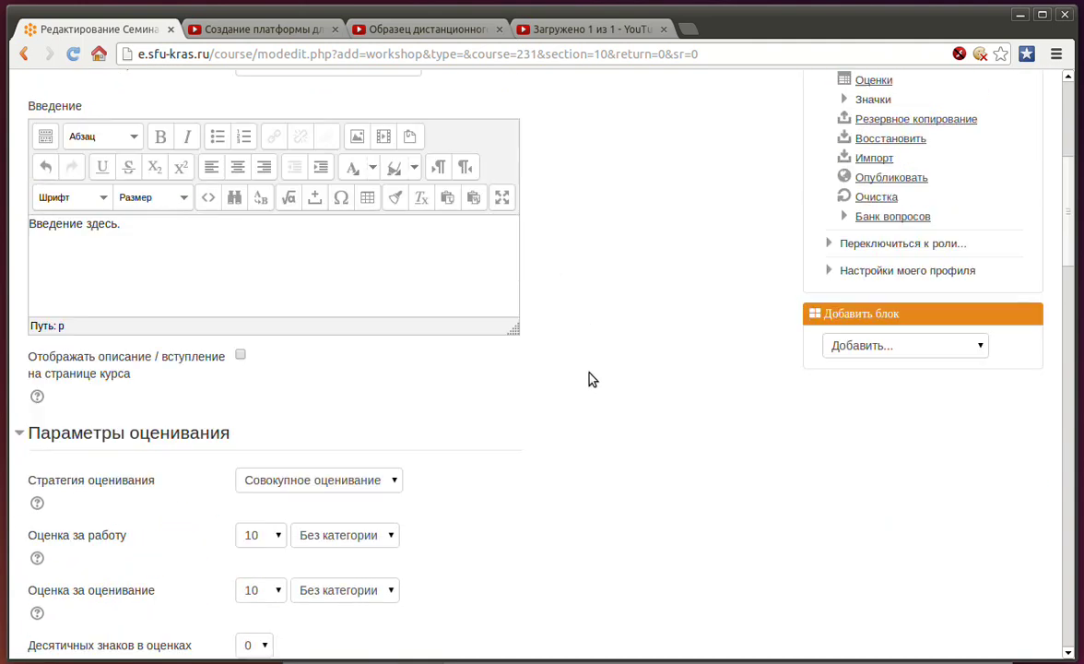
scroll(630, 367, "down", 3)
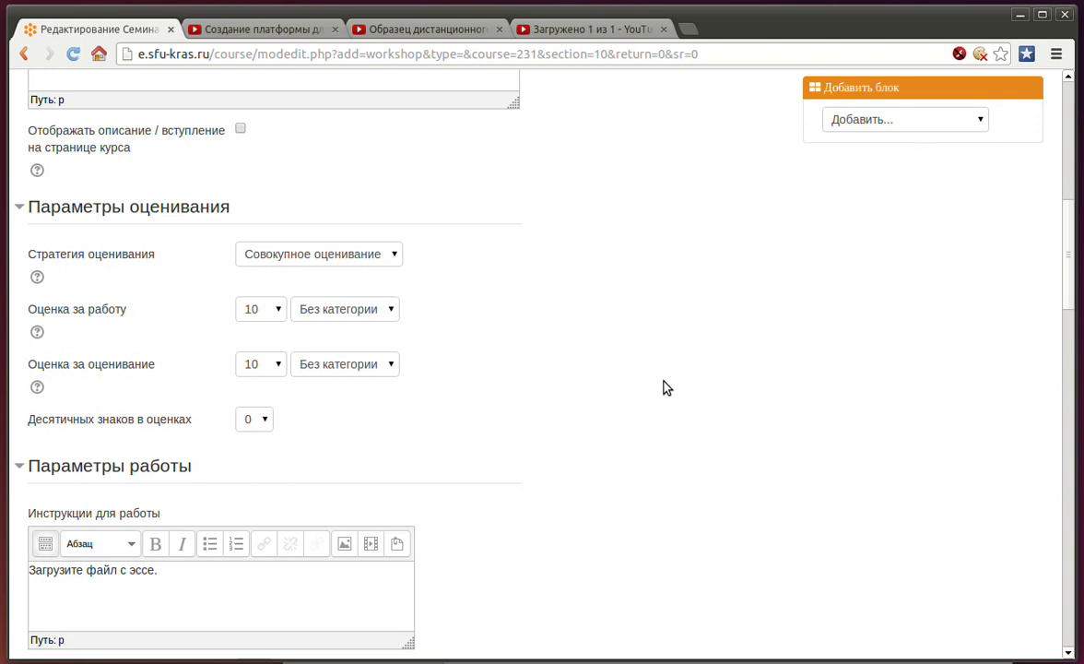
scroll(666, 385, "down", 1)
scroll(660, 392, "down", 4)
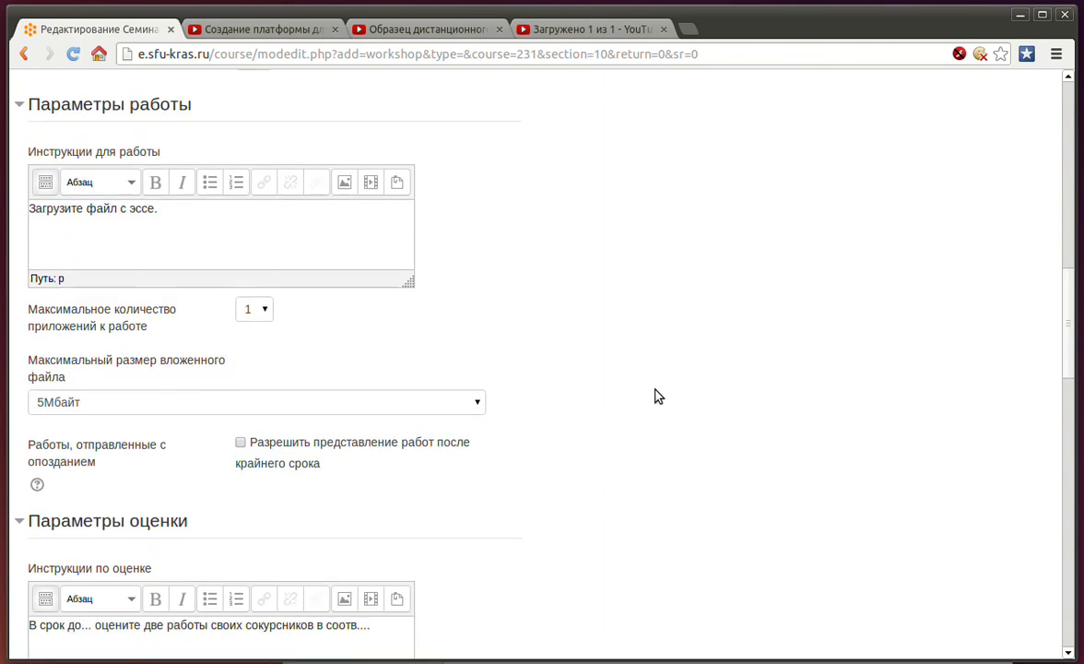
scroll(656, 397, "down", 4)
scroll(651, 398, "down", 4)
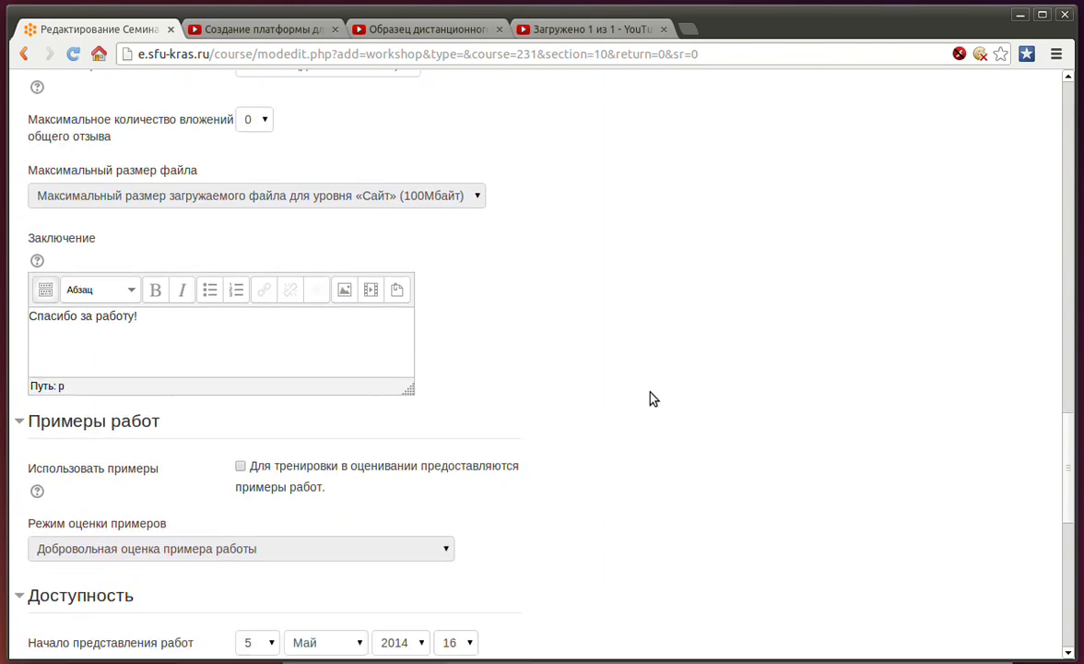
scroll(651, 396, "down", 8)
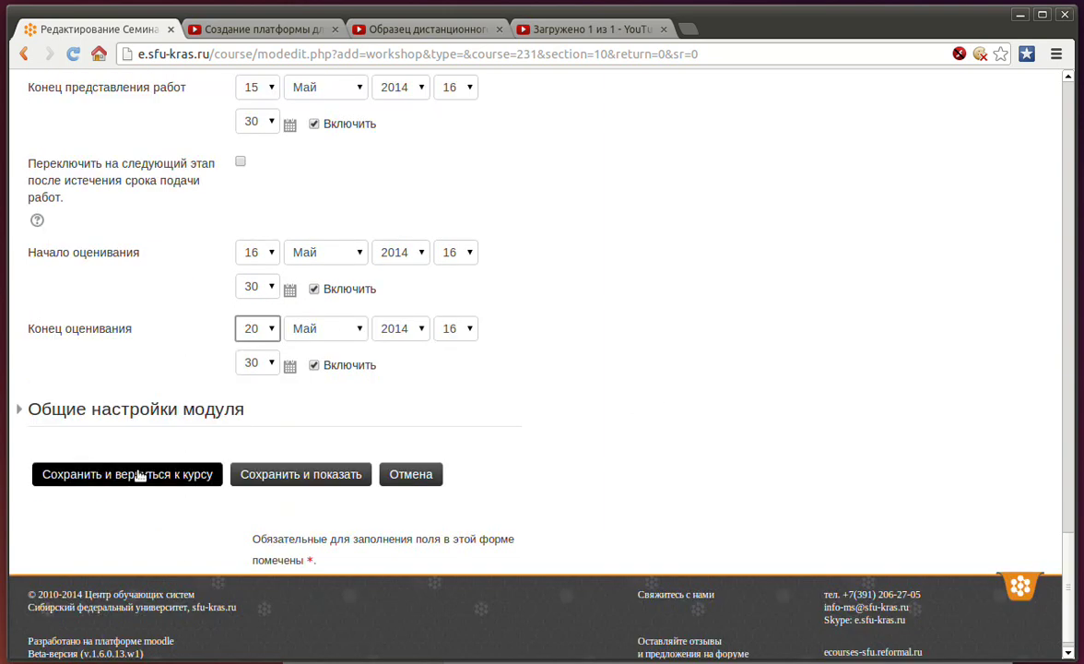
Expand Общие настройки модуля to check the common module settings, and save the workshop, returning to the course
left_click(139, 410)
scroll(668, 431, "down", 2)
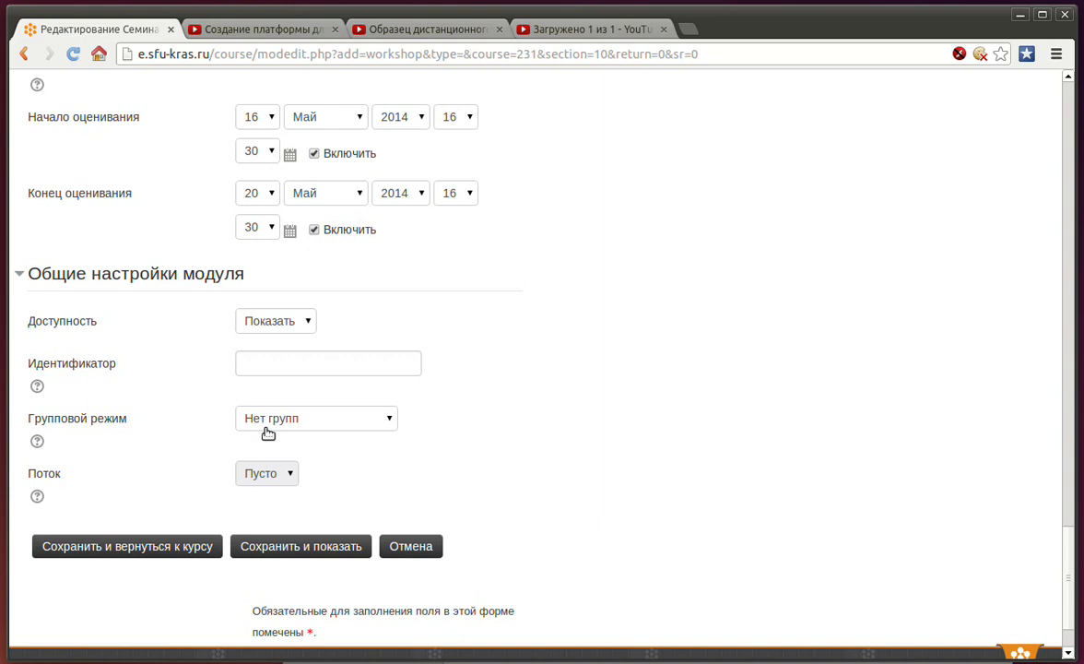
left_click(151, 549)
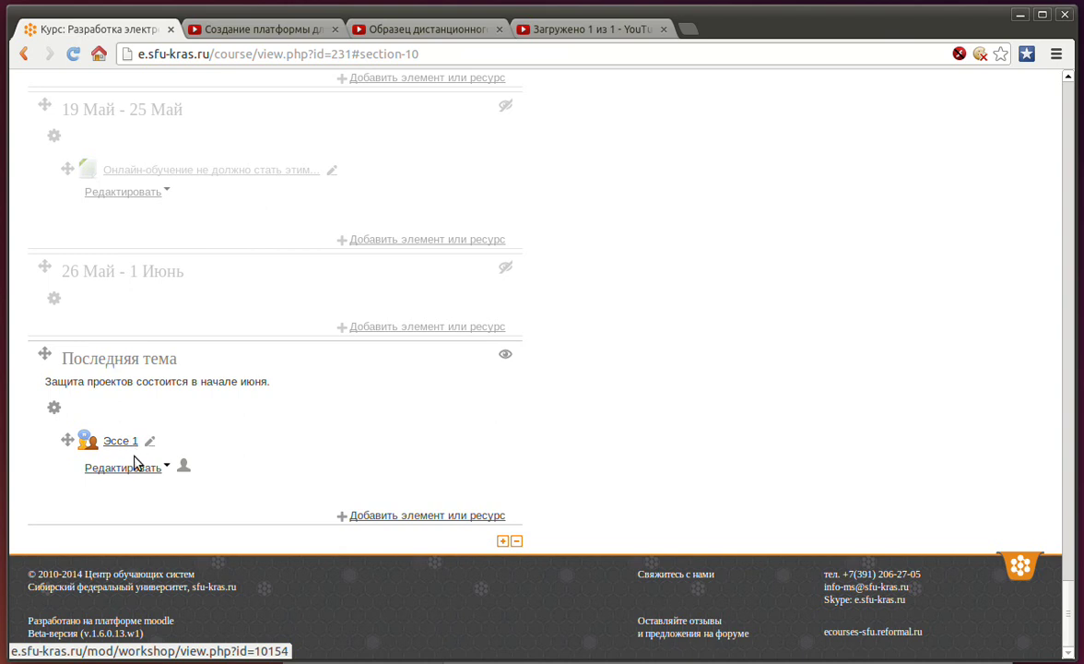
Open the Эссе 1 workshop from the course page and go to editing its assessment form from the setup phase
left_click(124, 441)
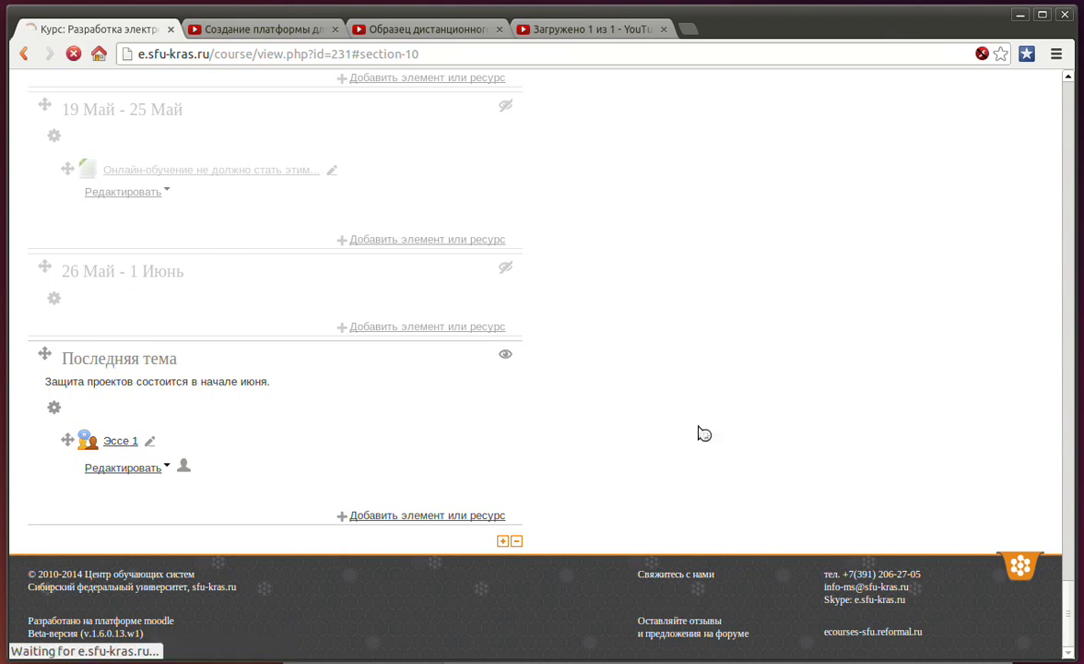
scroll(631, 346, "down", 5)
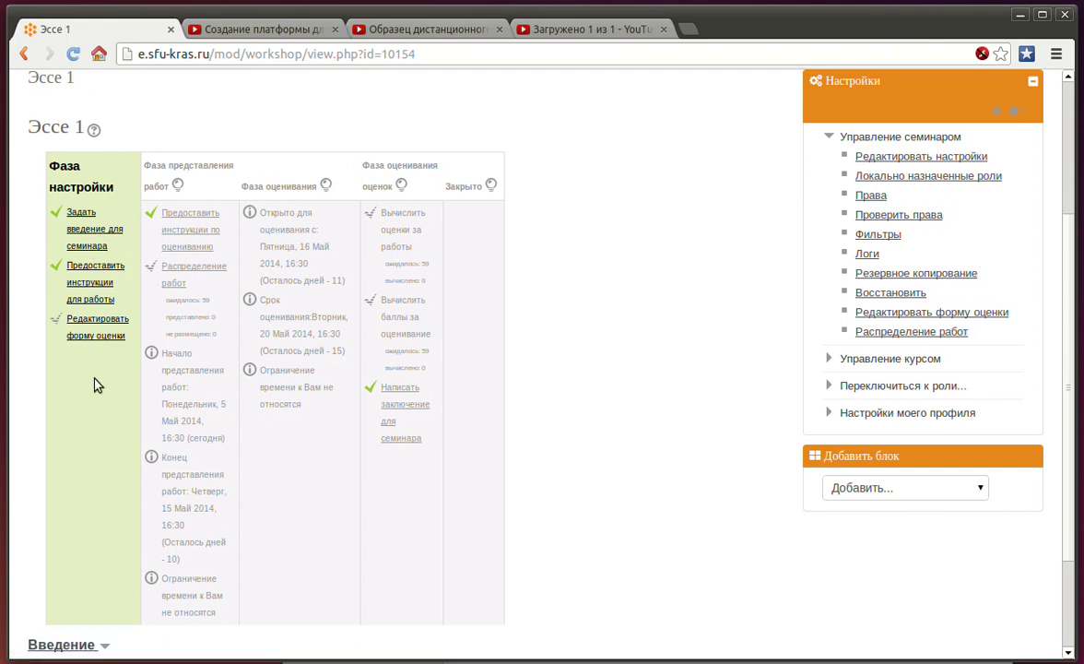
scroll(118, 358, "down", 1)
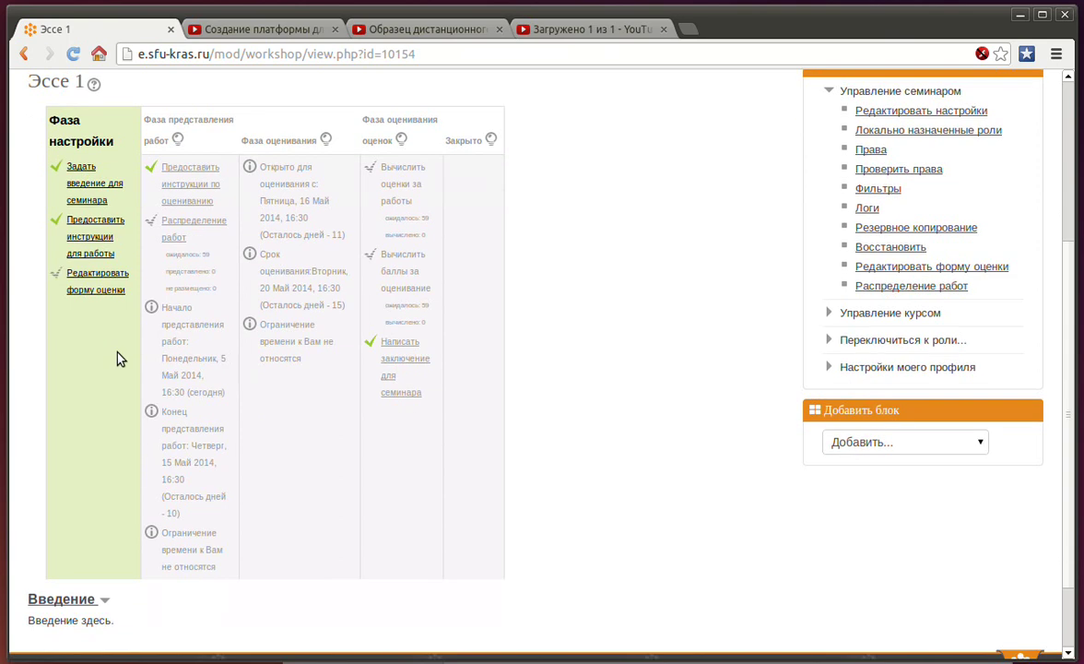
left_click(88, 279)
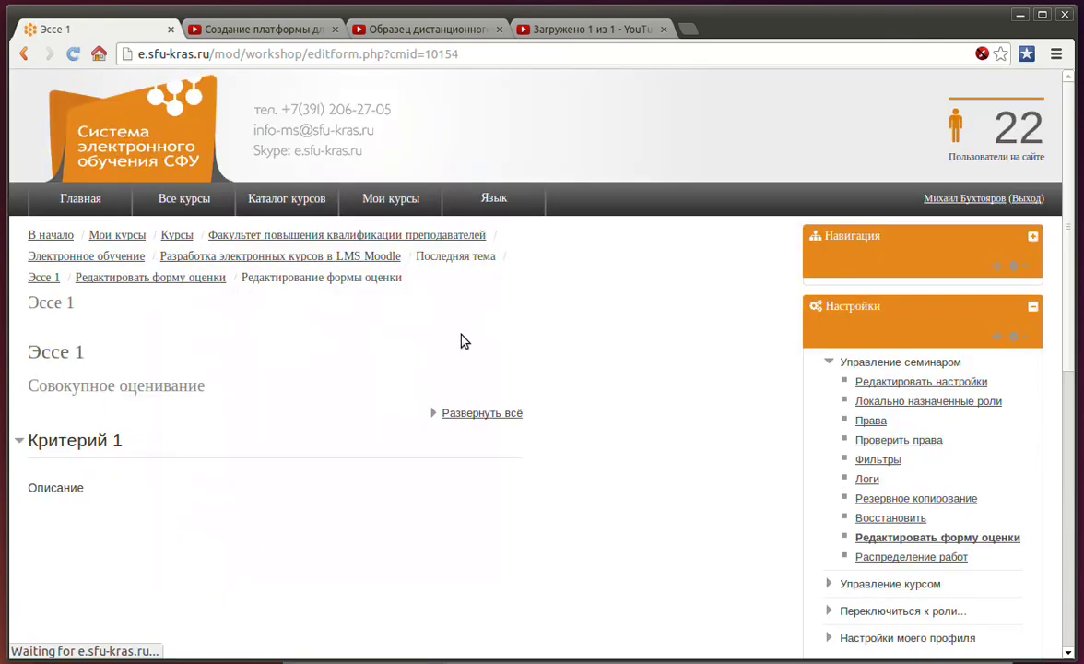
Enter "Грамотность" as the description of Критерий 1
scroll(461, 337, "down", 3)
left_click(236, 380)
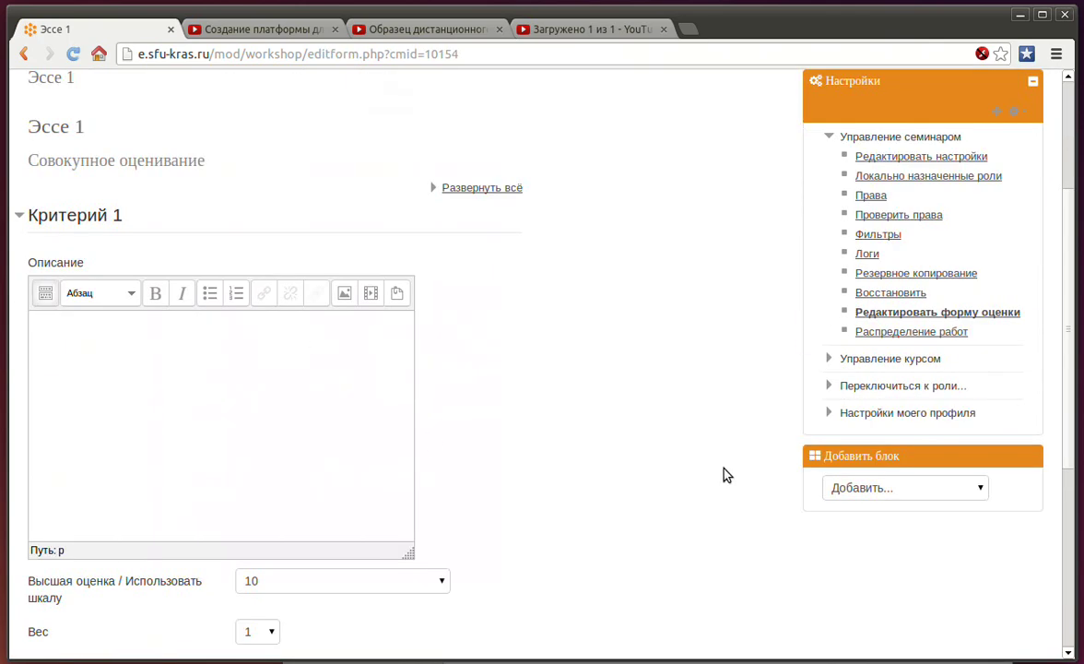
scroll(726, 474, "down", 2)
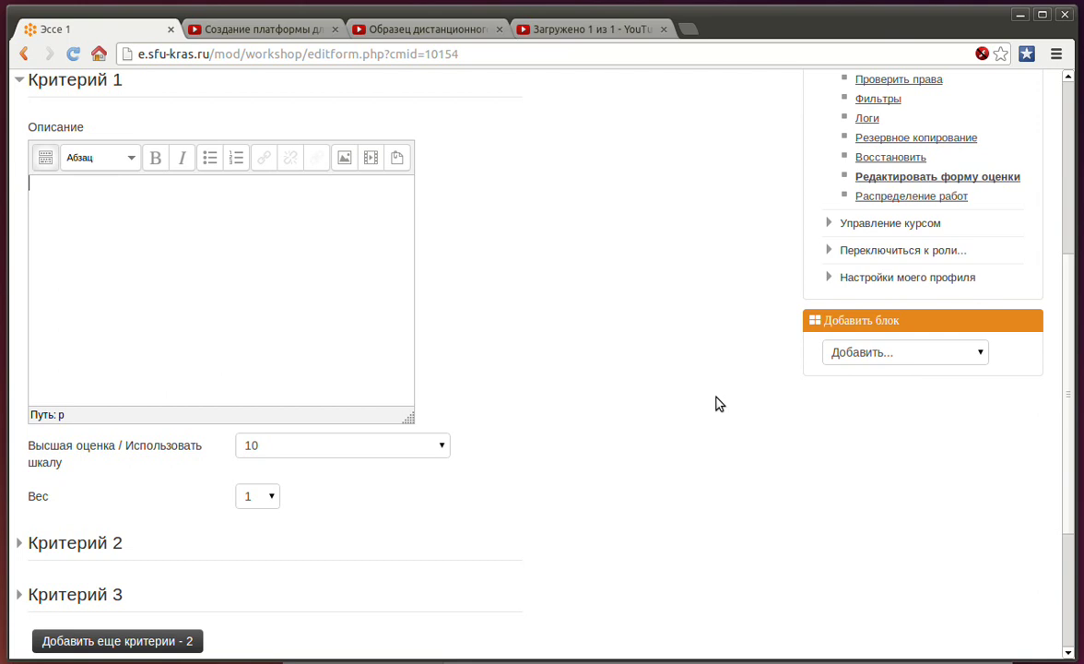
type("Грамотность")
Expand Критерий 2 and enter "Содержание" as its description
scroll(216, 380, "down", 2)
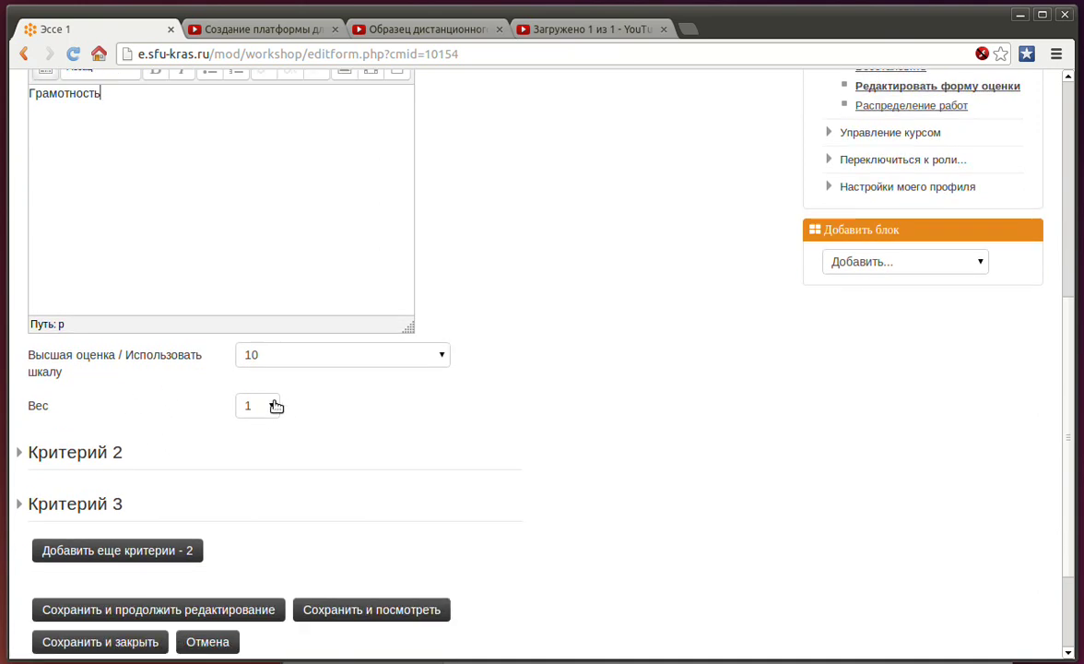
left_click(62, 456)
scroll(406, 402, "down", 5)
left_click(282, 371)
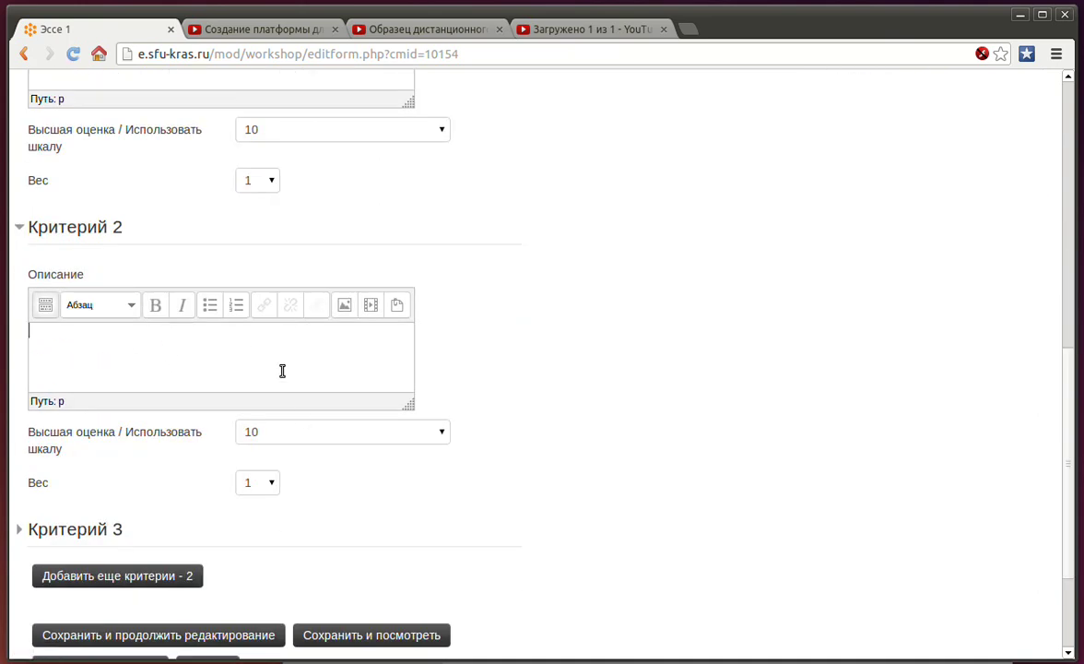
type("Содержание")
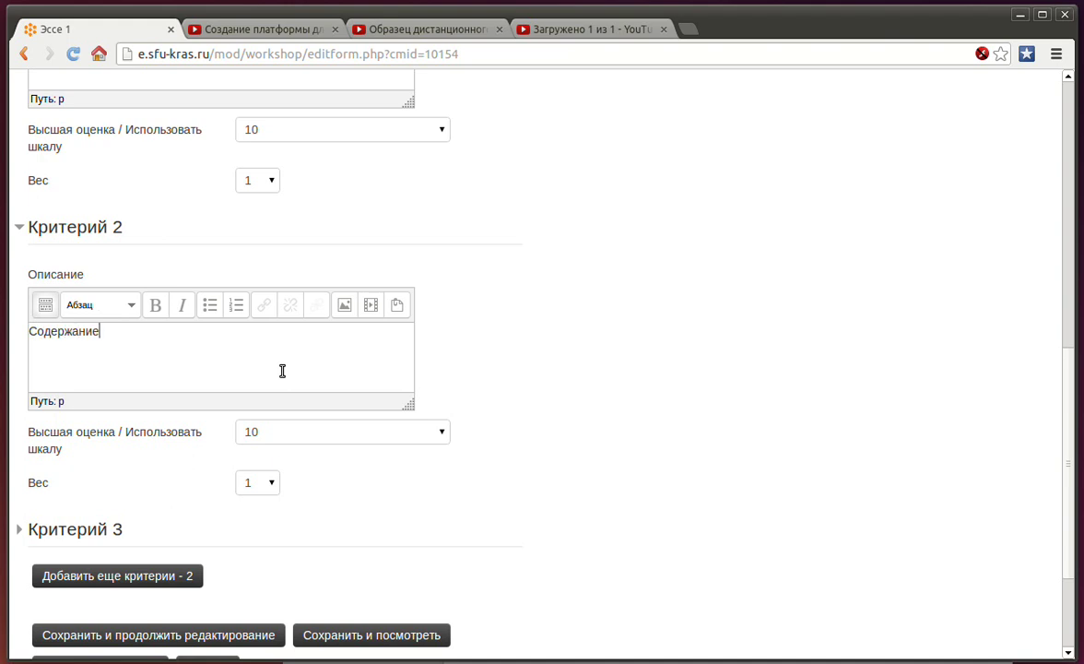
Expand Критерий 3 and enter "Соответствие теме" as its description
scroll(404, 358, "down", 1)
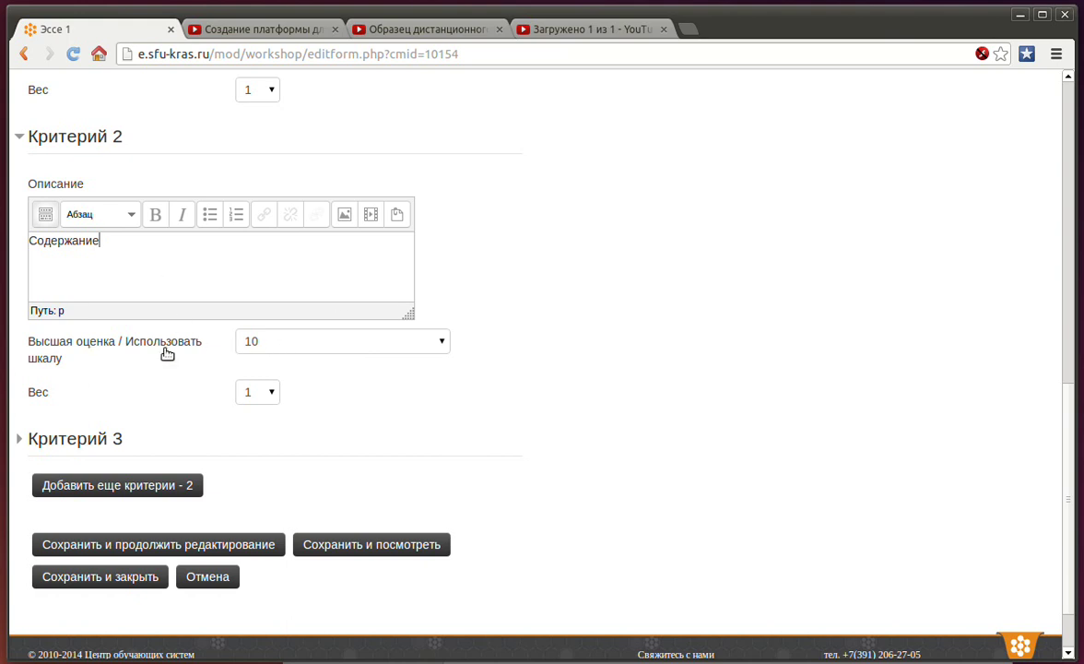
left_click(95, 441)
scroll(516, 369, "down", 2)
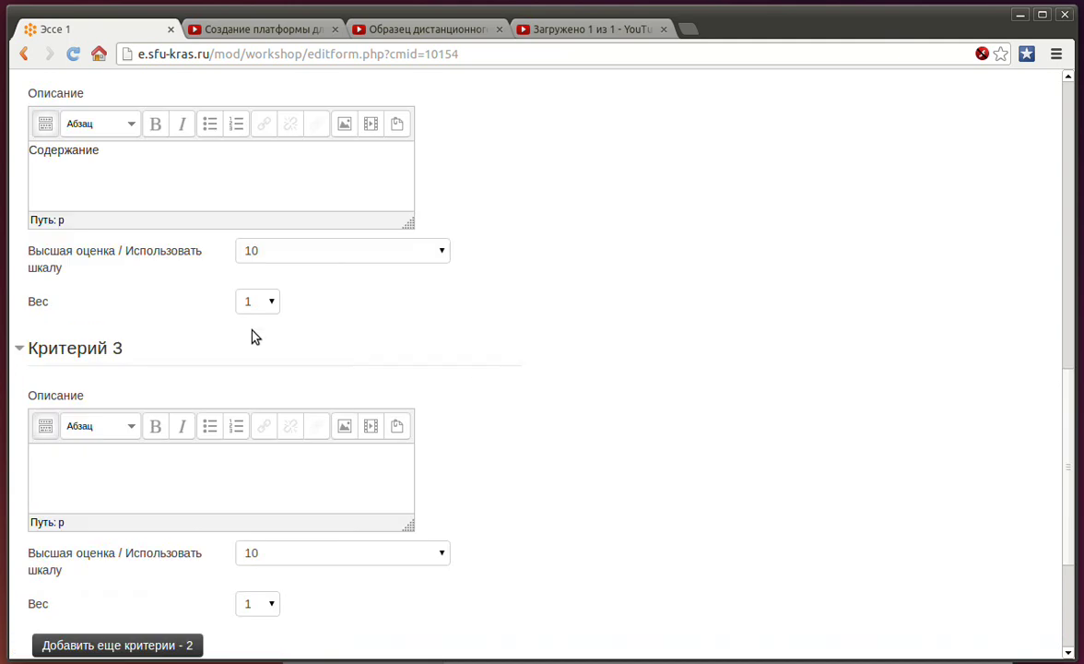
scroll(247, 345, "down", 3)
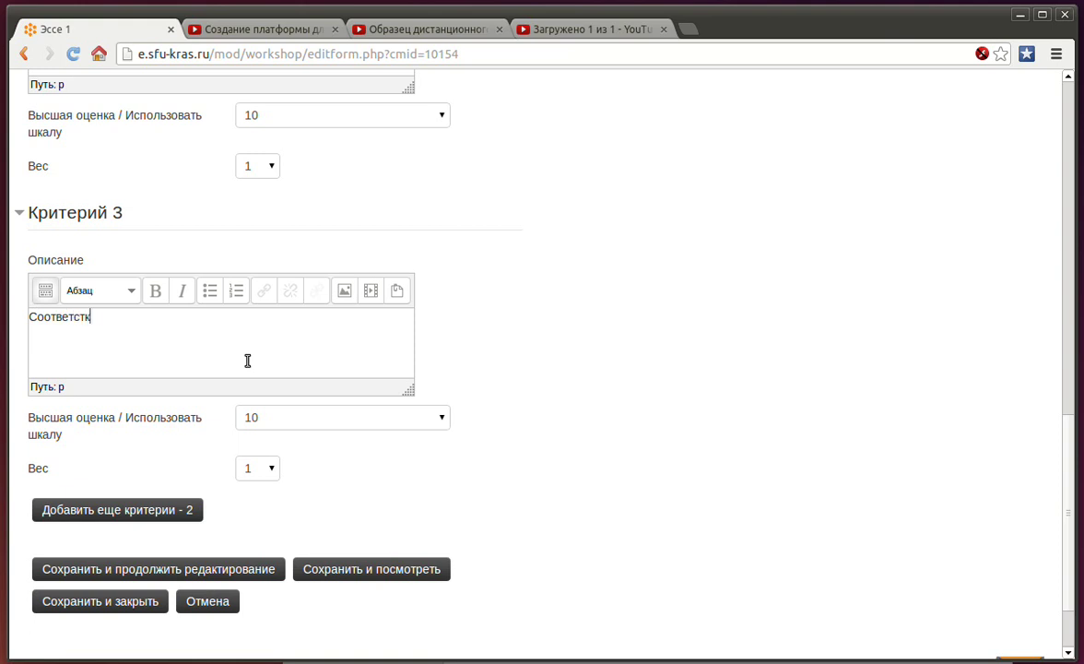
type("еи")
key("BackSpace")
key("BackSpace")
key("BackSpace")
type("ие теме")
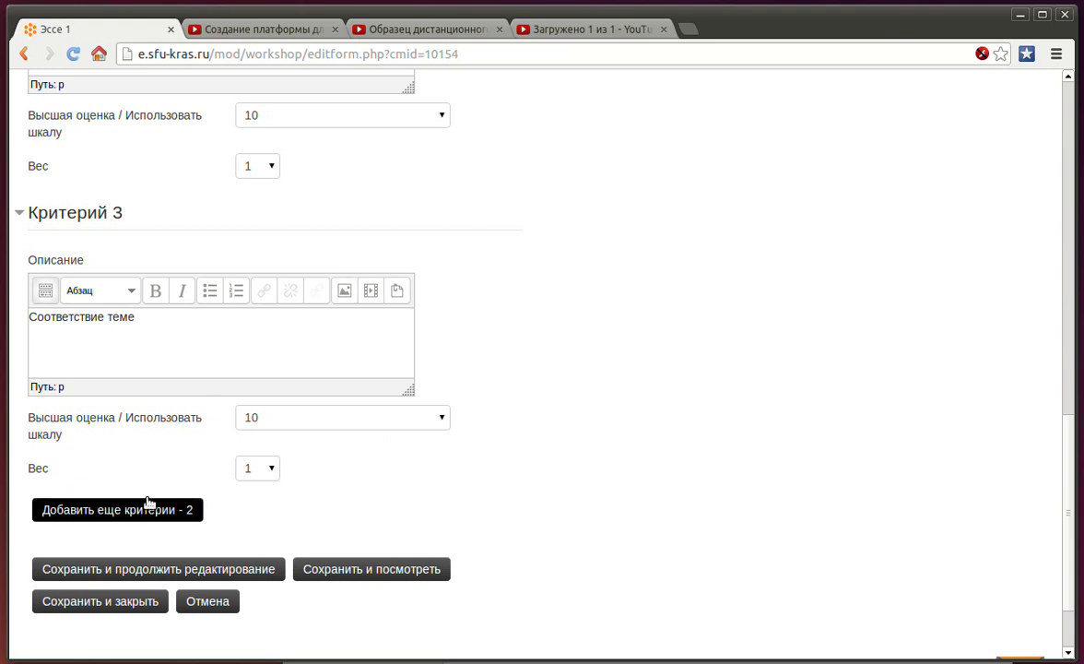
Check the three filled-in criteria, then save the assessment form and open its preview
scroll(464, 424, "down", 2)
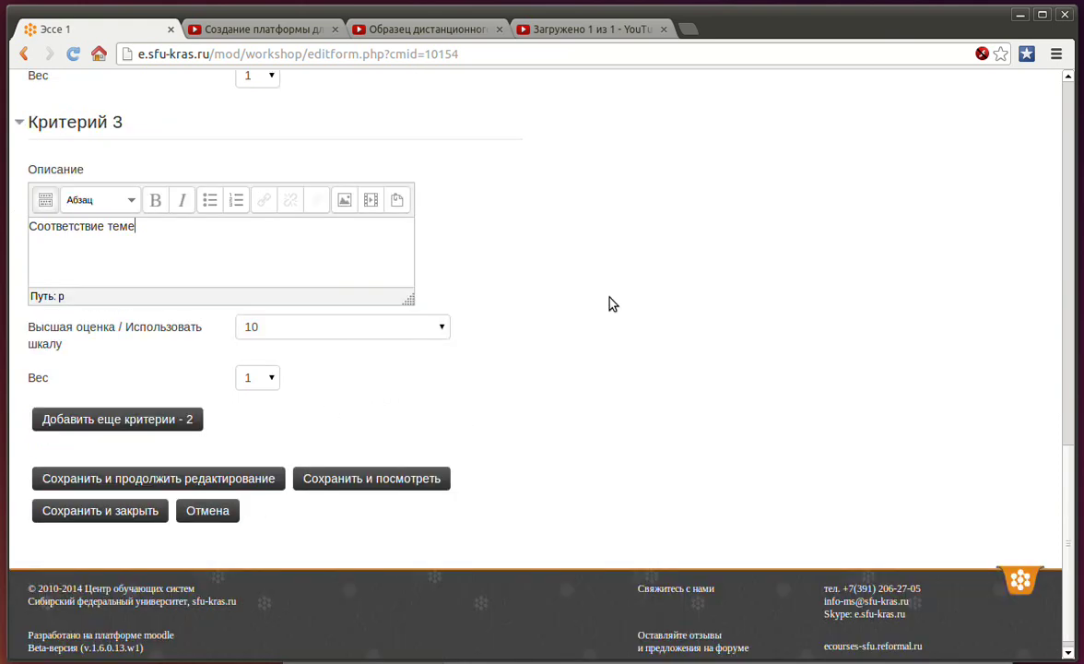
scroll(547, 288, "up", 5)
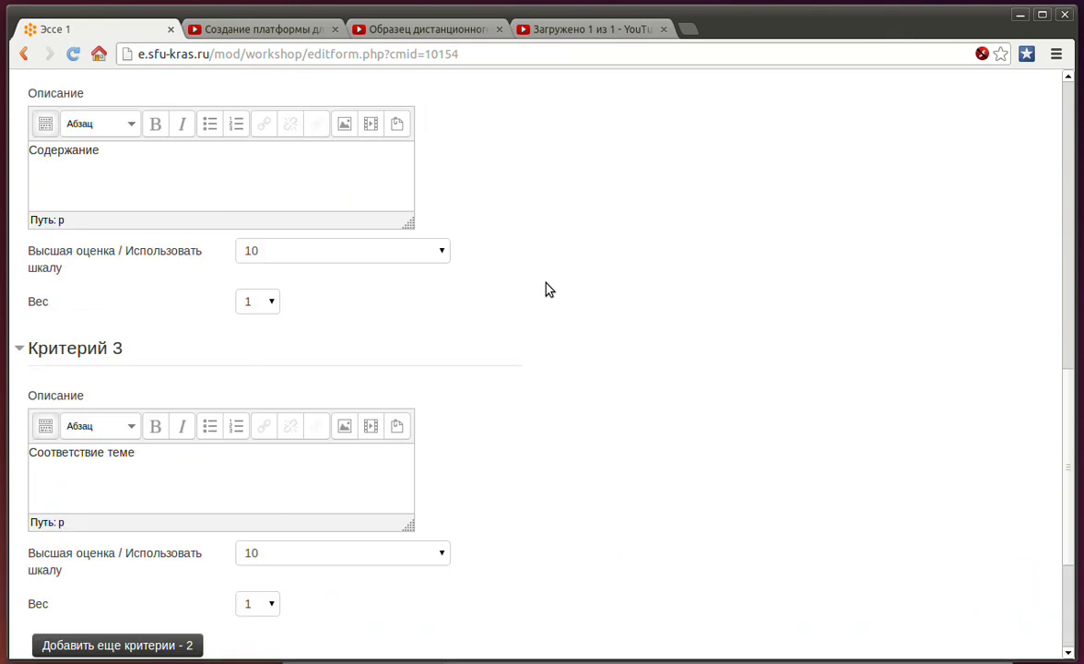
scroll(551, 304, "down", 5)
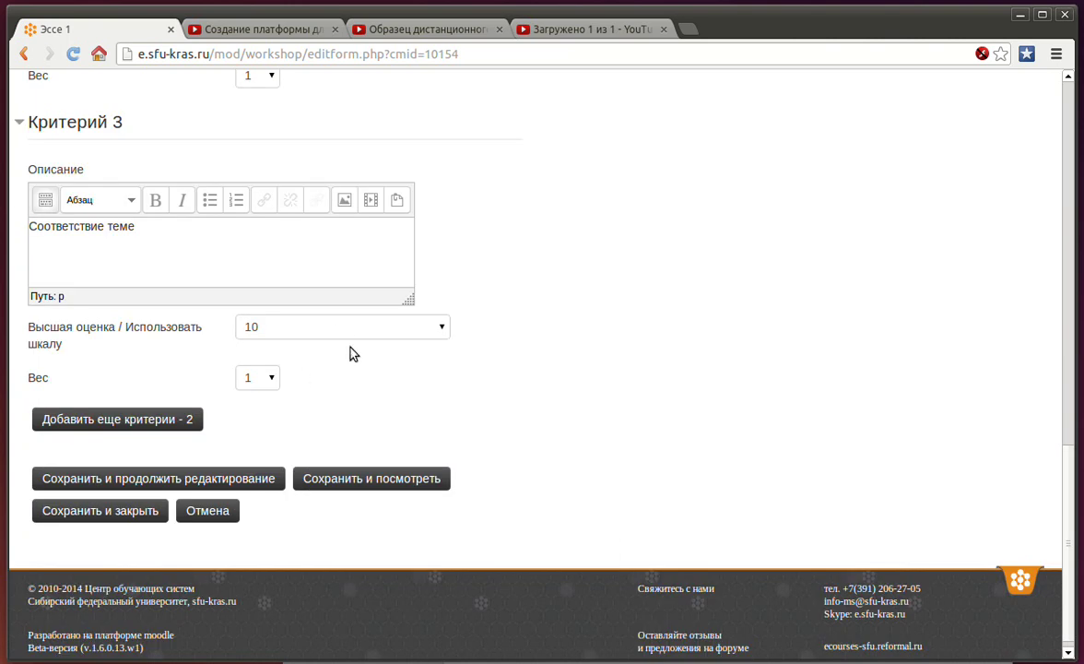
left_click(307, 481)
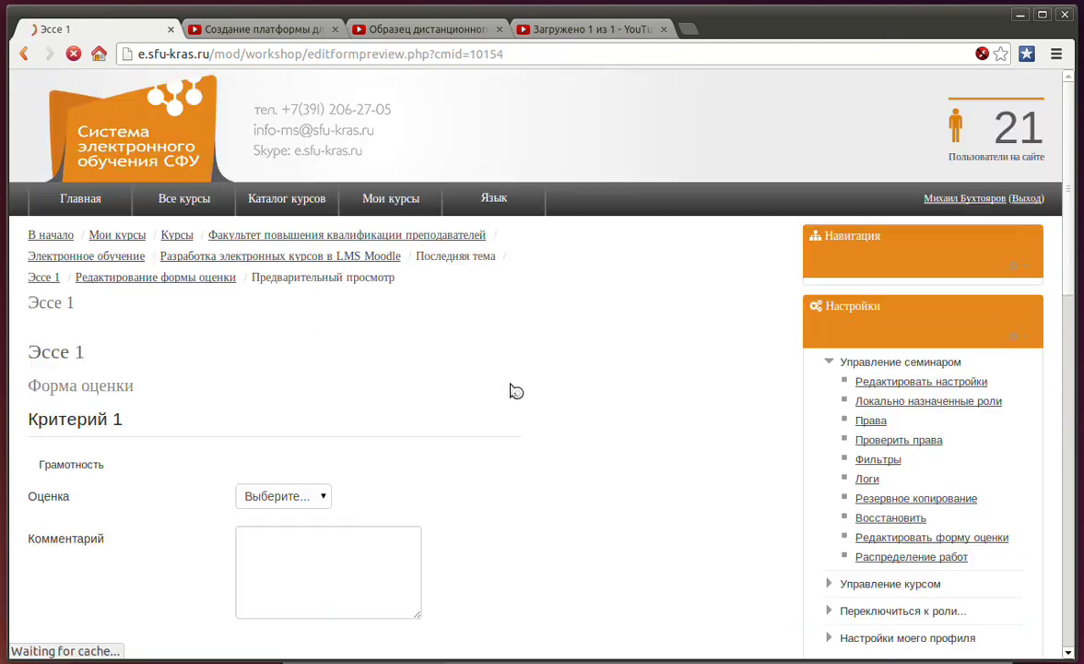
scroll(514, 389, "down", 1)
scroll(512, 390, "down", 5)
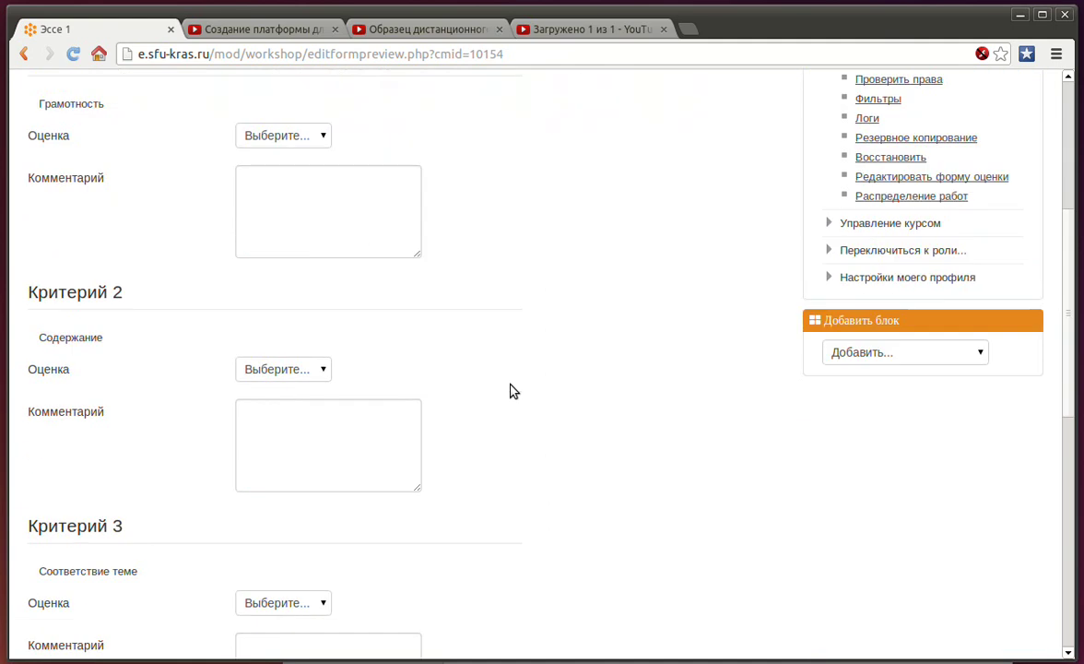
scroll(426, 244, "up", 2)
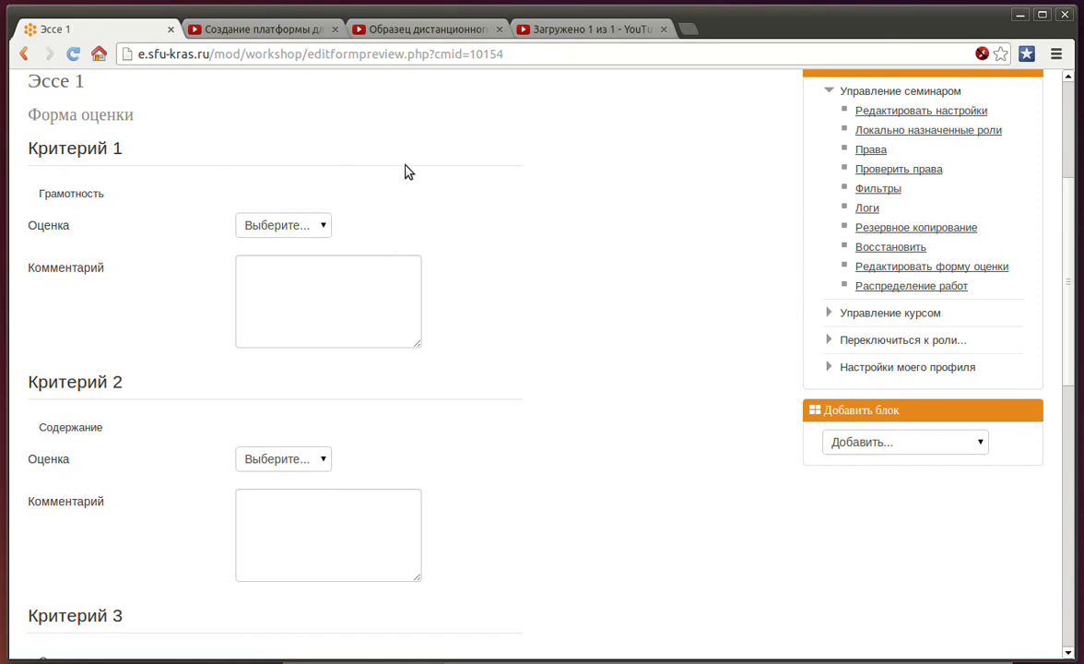
Try out the grading fields of Критерий 1 in the preview, choosing 8 / 10 as the grade and leaving the comment empty
left_click(268, 231)
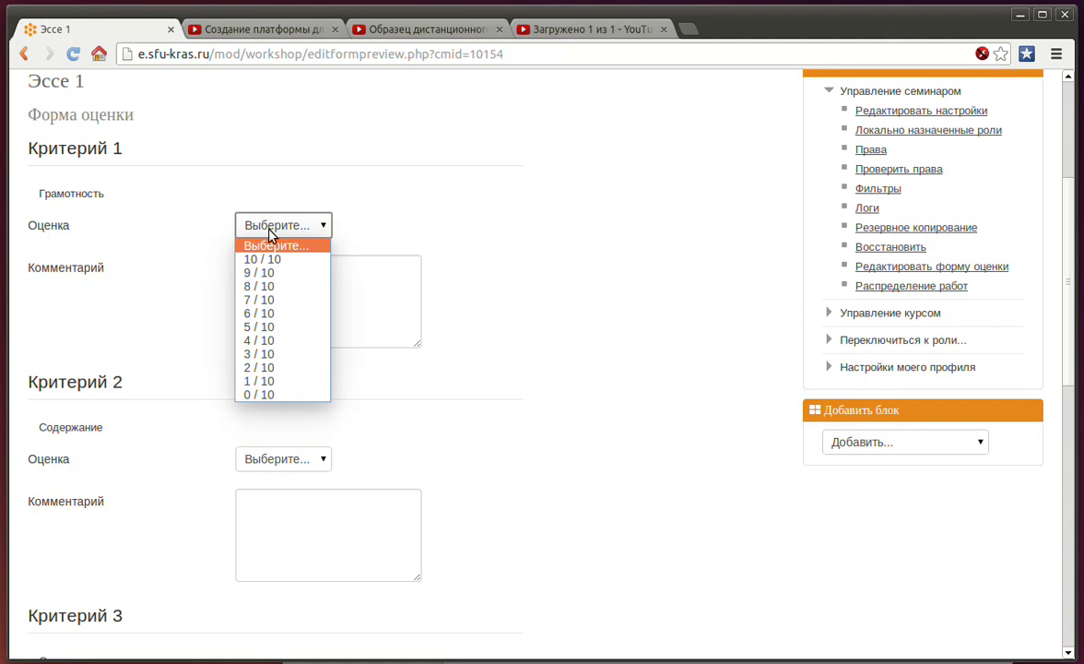
left_click(414, 187)
left_click(318, 226)
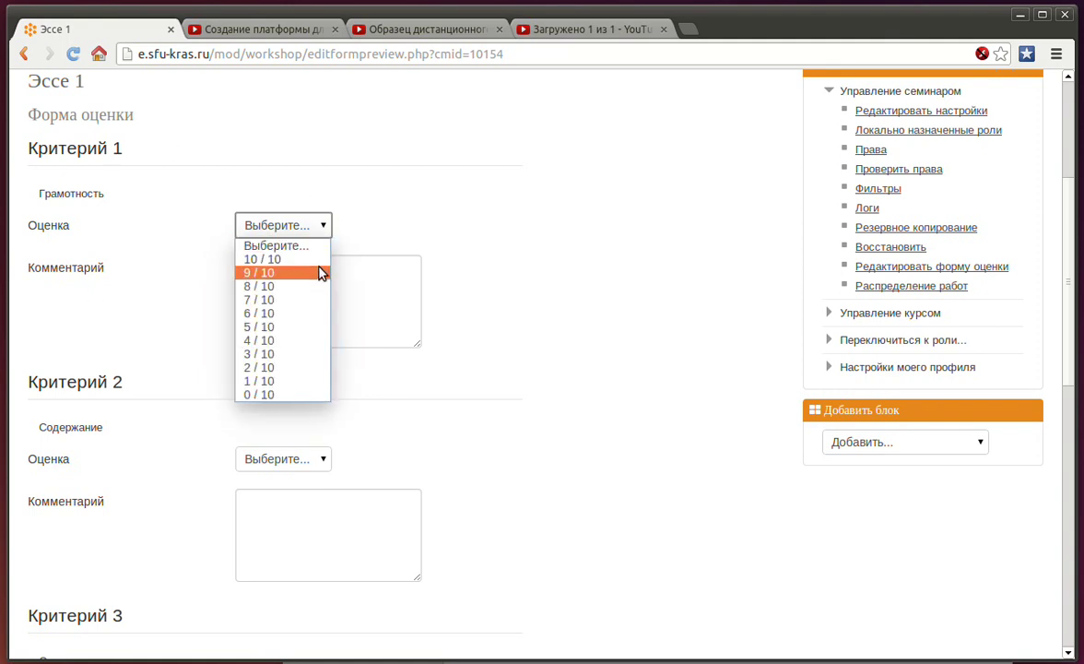
left_click(406, 318)
left_click(403, 320)
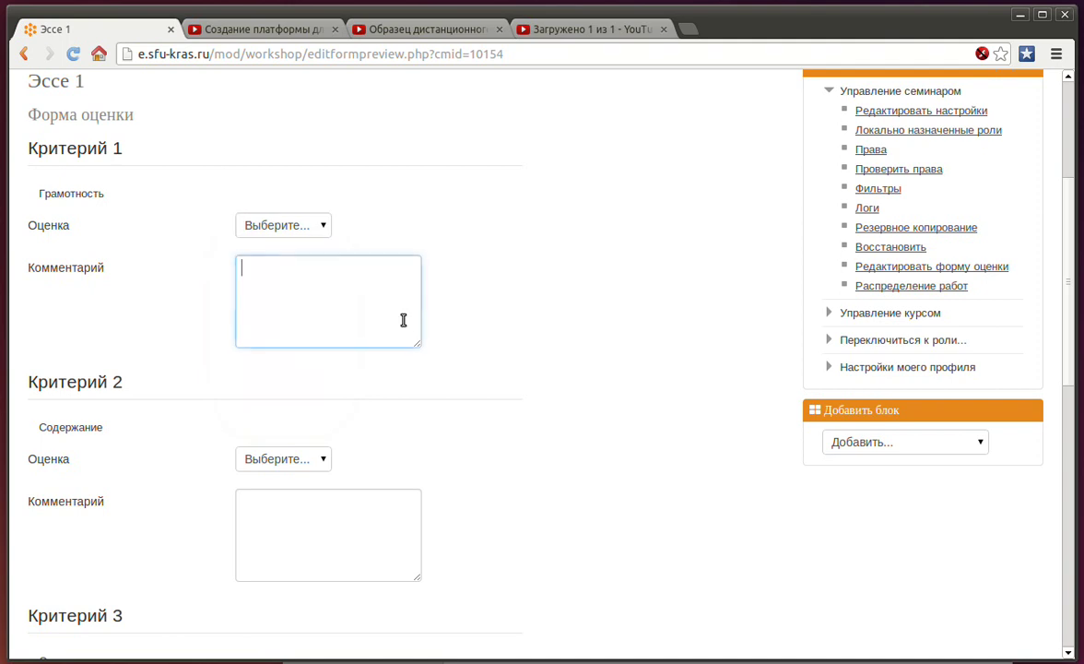
scroll(403, 320, "down", 4)
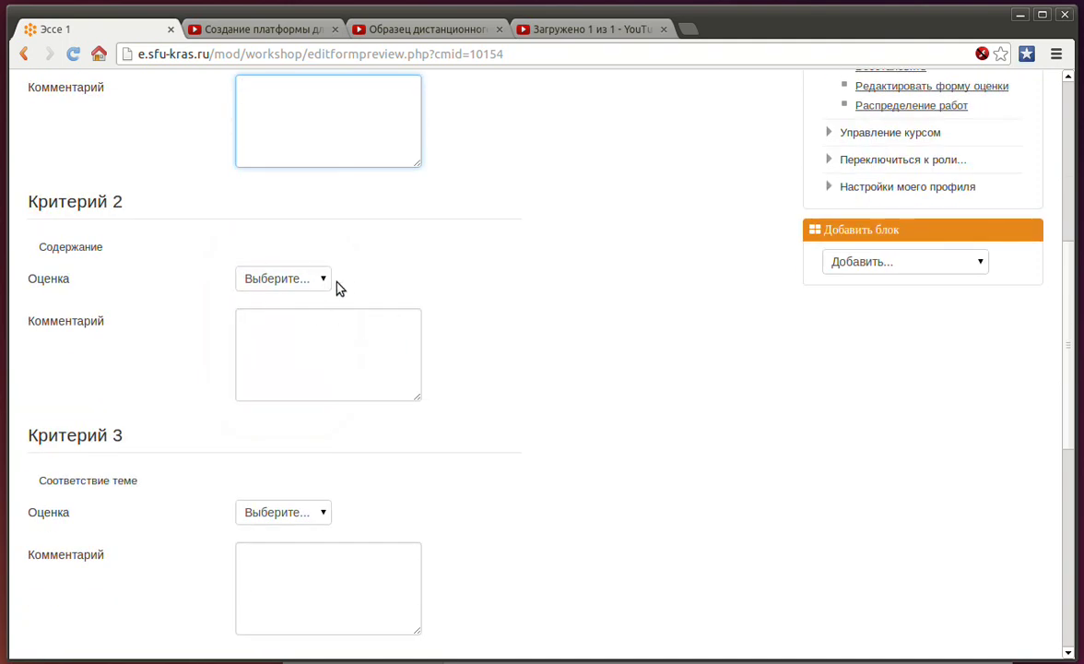
scroll(293, 193, "up", 2)
left_click(292, 141)
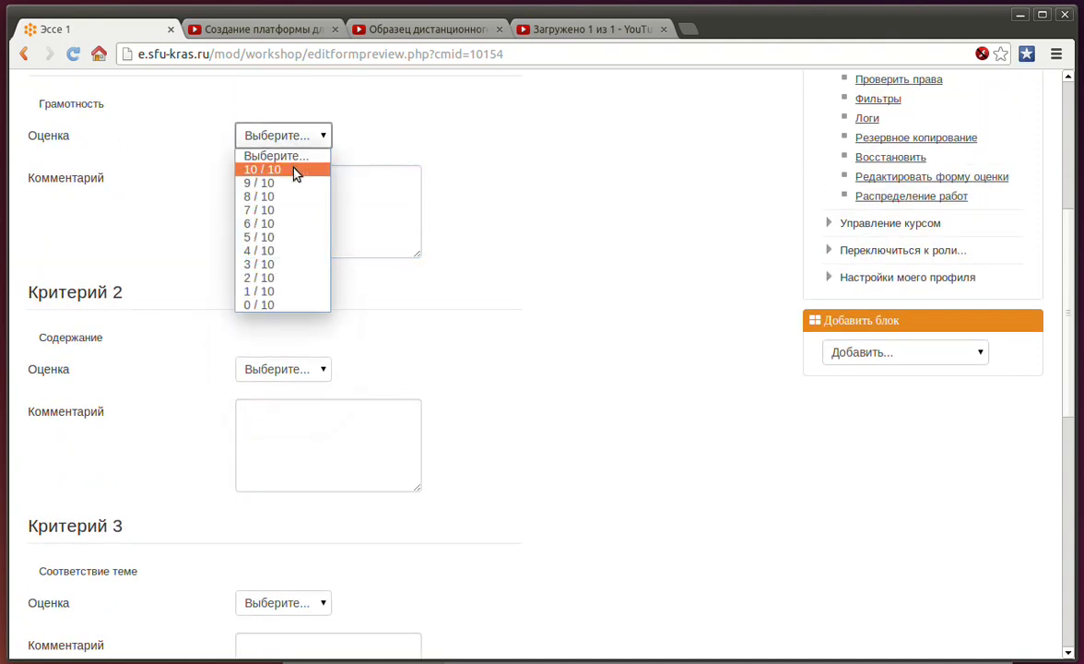
left_click(286, 197)
left_click(325, 200)
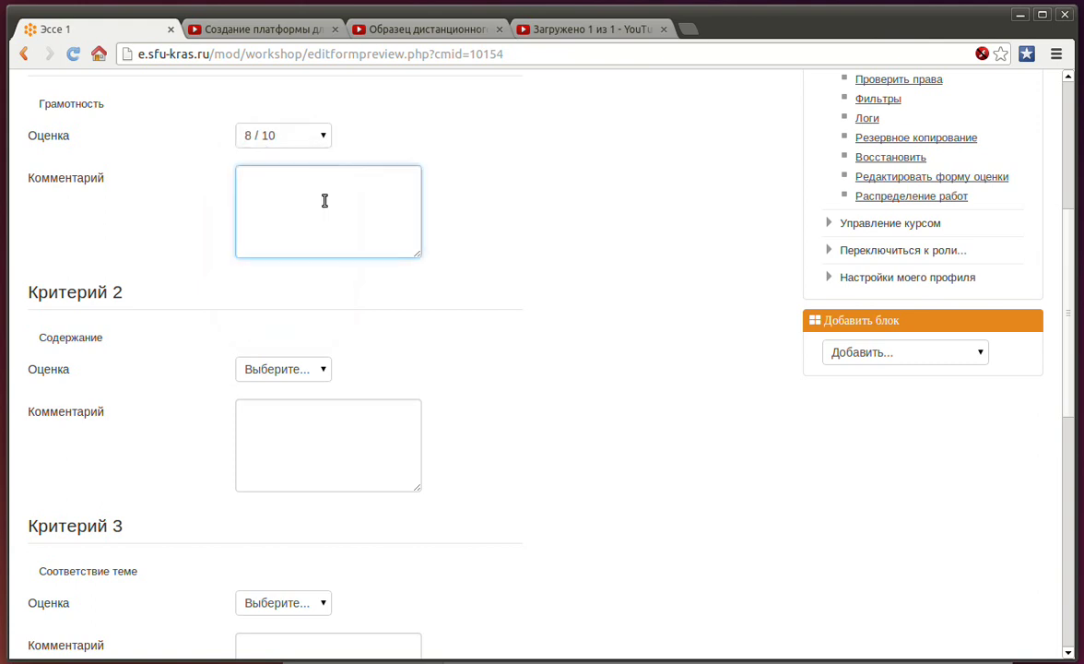
Check the grade options and the comment field of Критерий 2 in the preview without choosing a grade
left_click(283, 368)
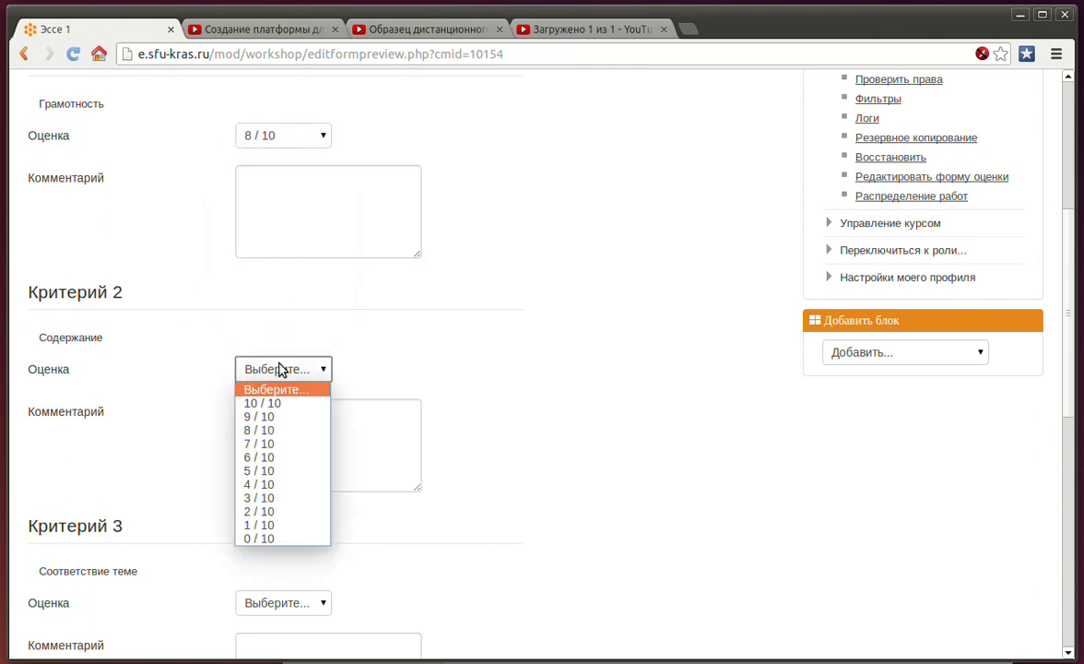
left_click(537, 336)
scroll(537, 337, "down", 2)
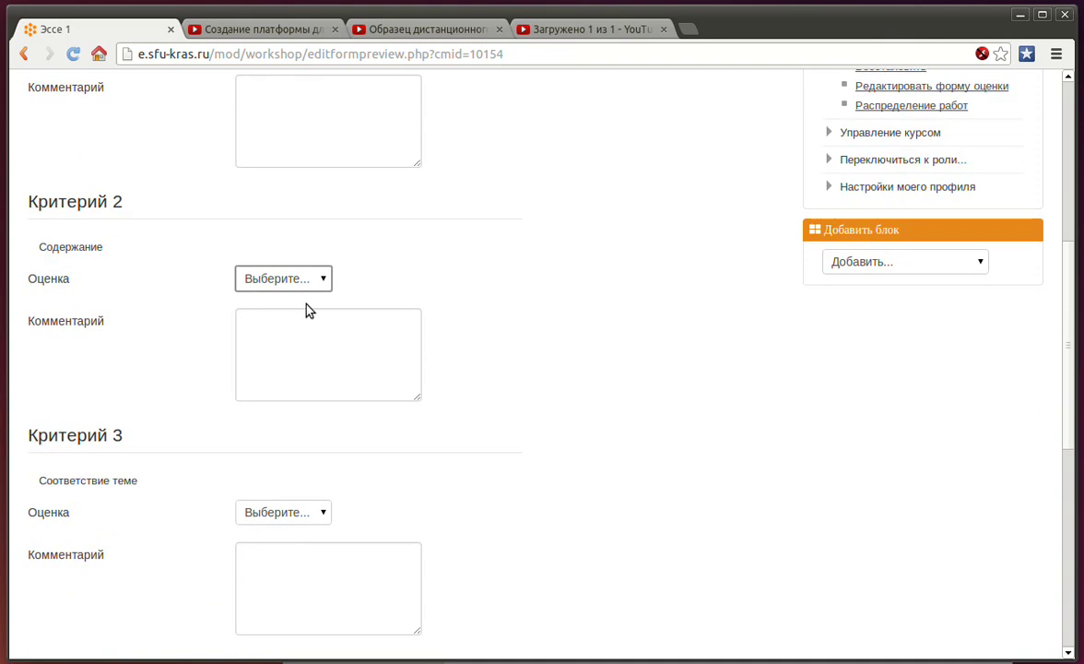
left_click(286, 281)
left_click(614, 387)
key("Tab")
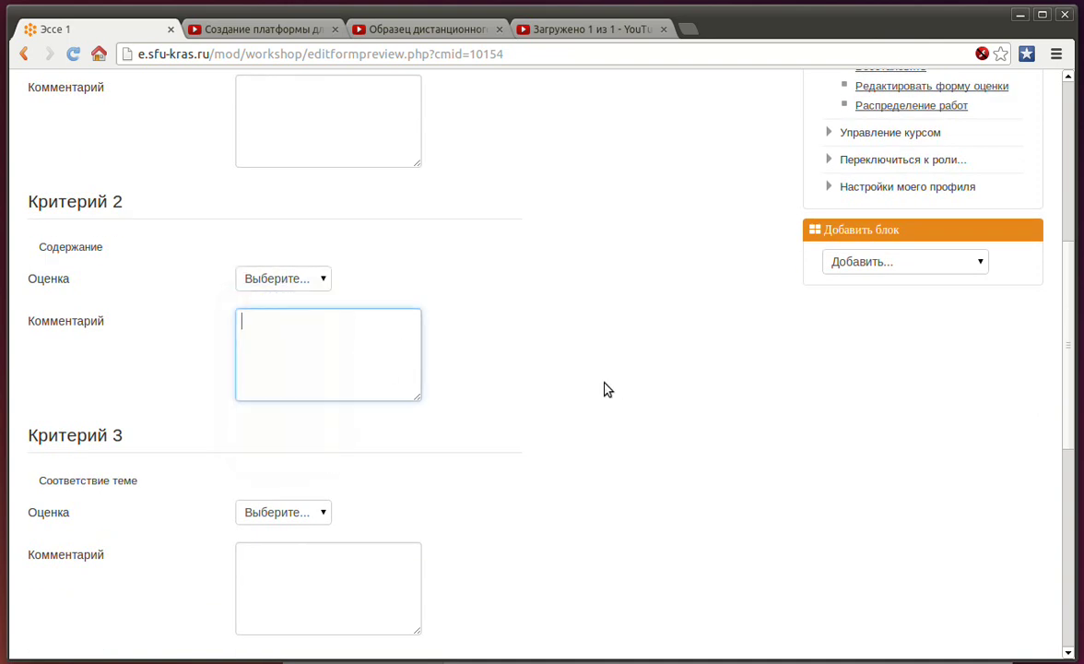
Examine the rest of the previewed form, including Критерий 3 and the author feedback editor under Общий отзыв
scroll(661, 387, "down", 1)
scroll(660, 387, "down", 1)
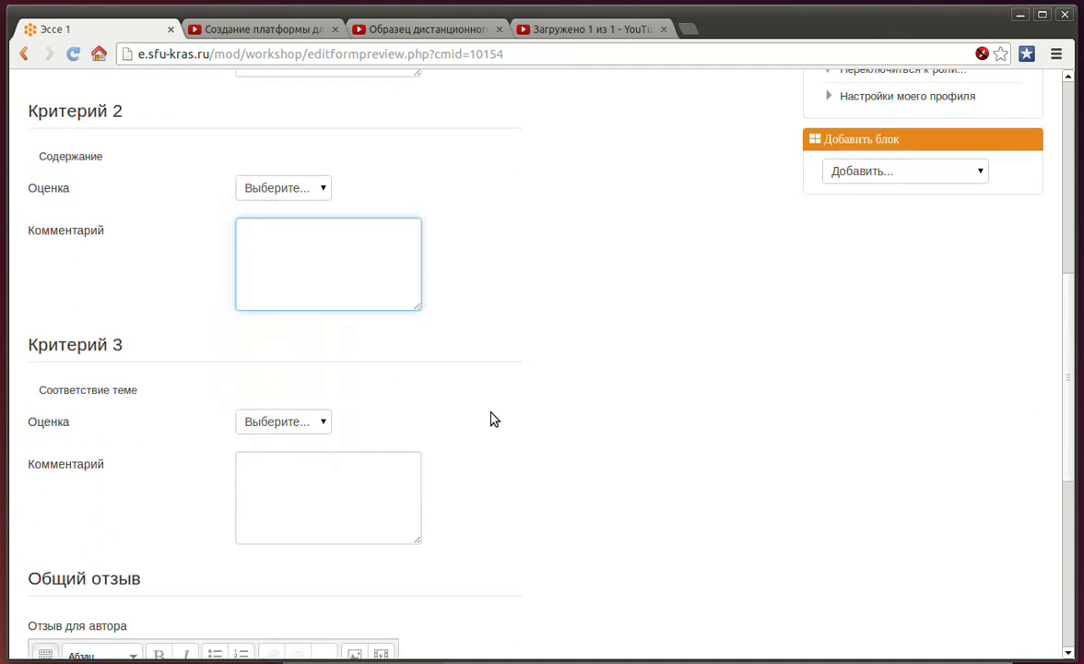
scroll(491, 420, "down", 1)
scroll(415, 498, "down", 1)
scroll(334, 588, "down", 3)
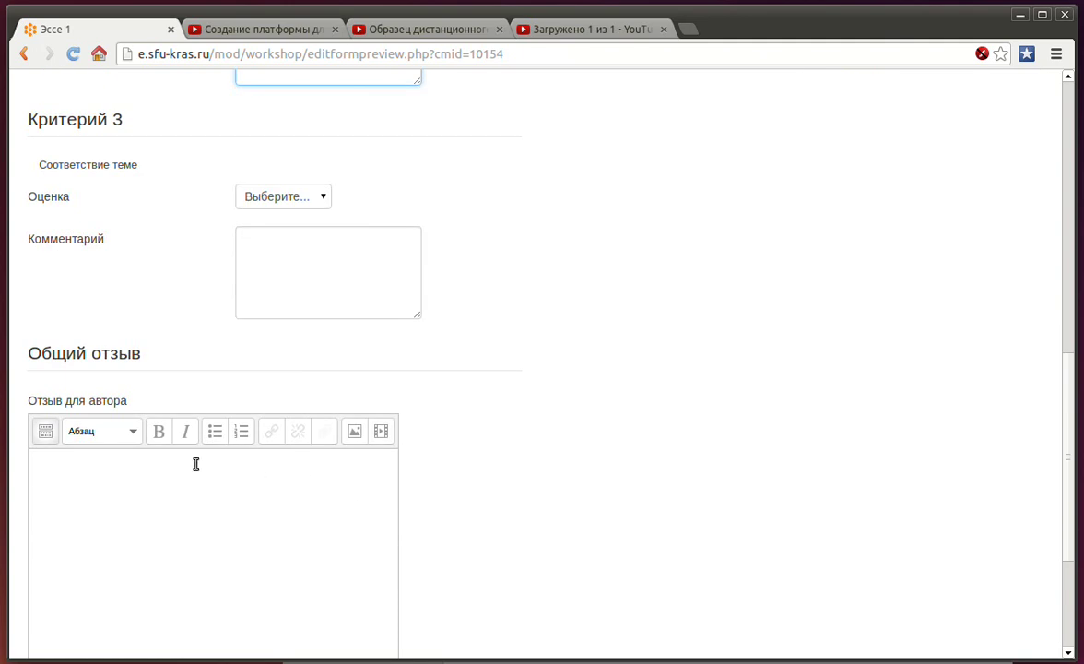
scroll(197, 460, "down", 3)
left_click(161, 394)
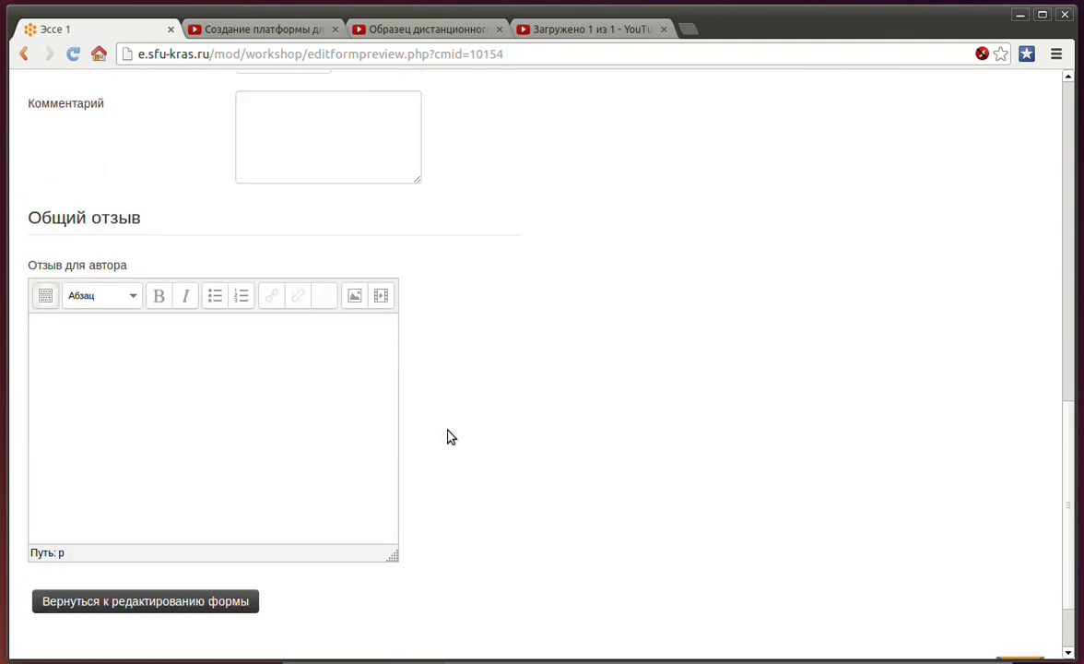
scroll(540, 424, "down", 3)
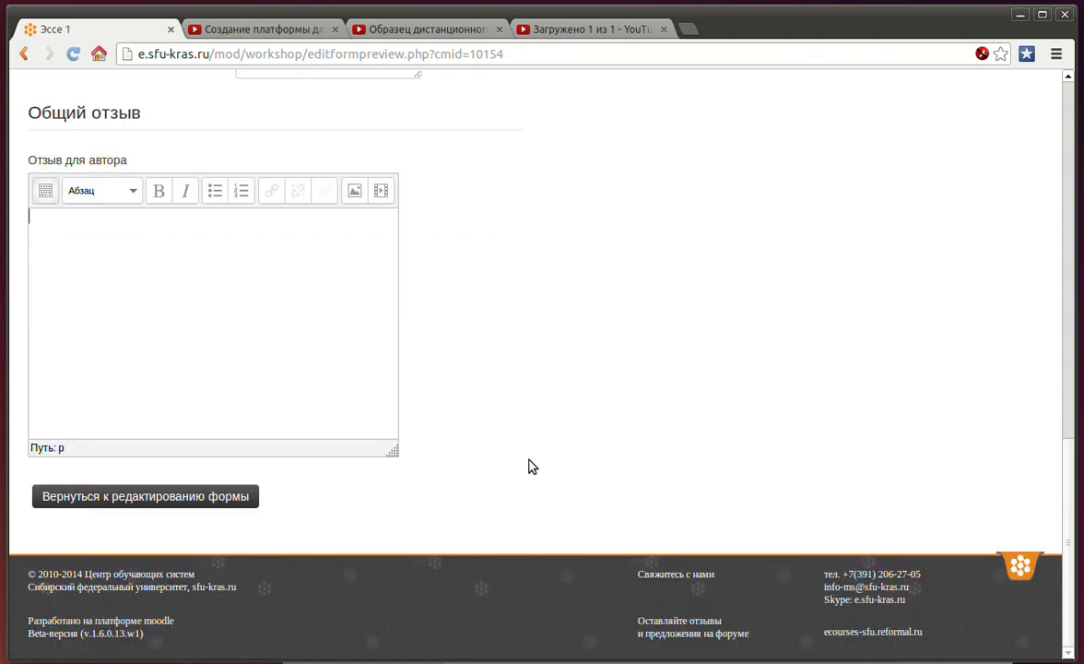
scroll(531, 466, "up", 15)
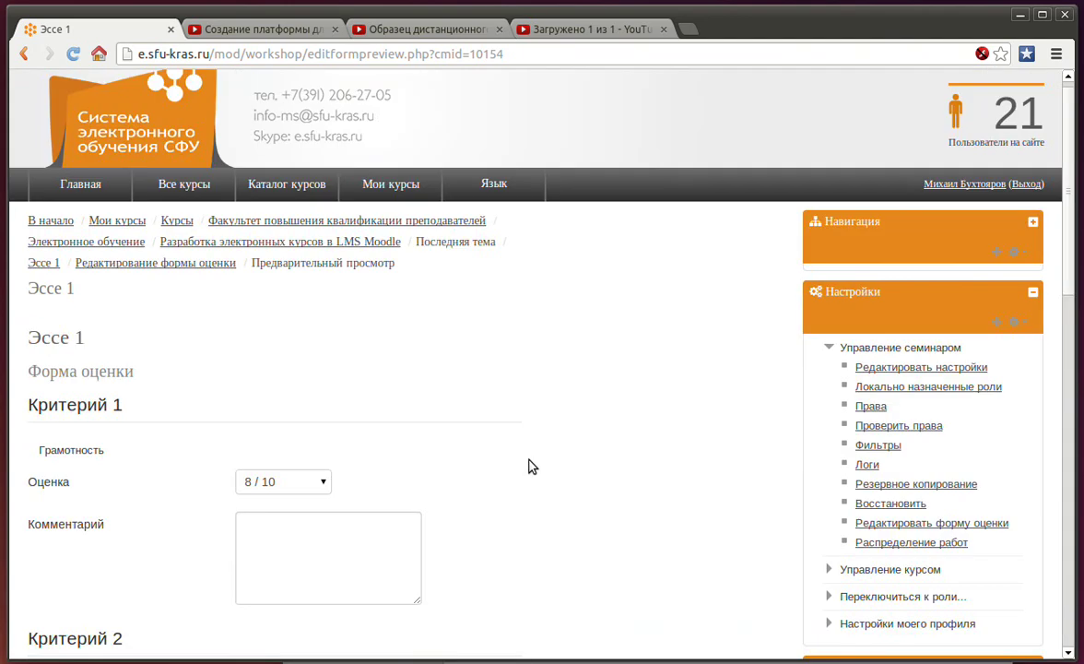
scroll(531, 466, "down", 5)
scroll(531, 466, "down", 15)
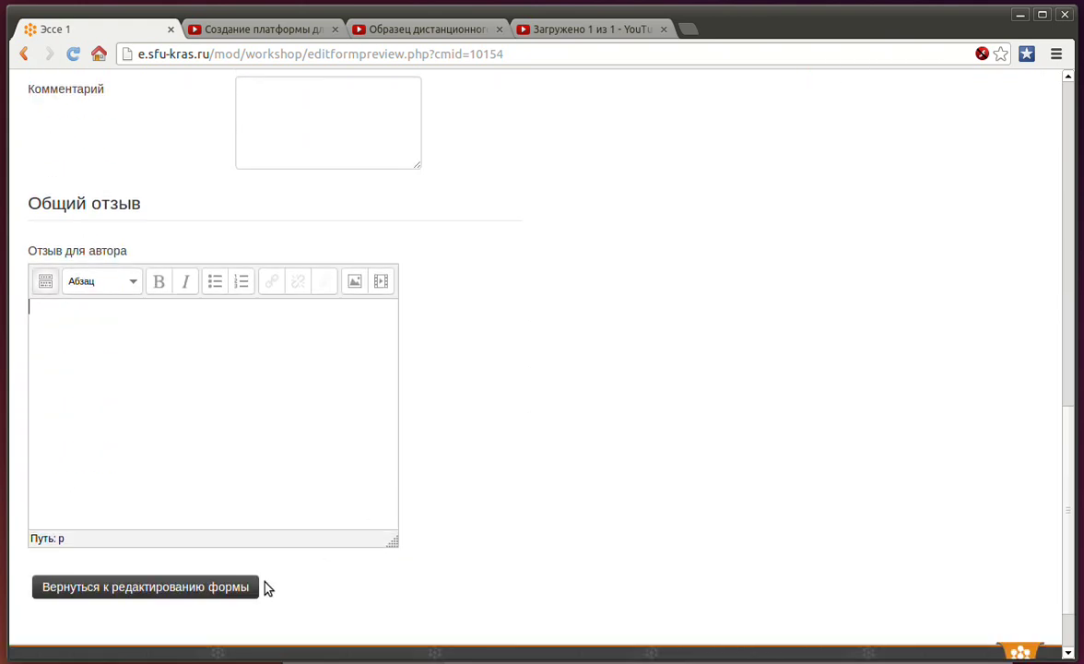
Return from the preview to editing the assessment form, then save and close it
left_click(256, 587)
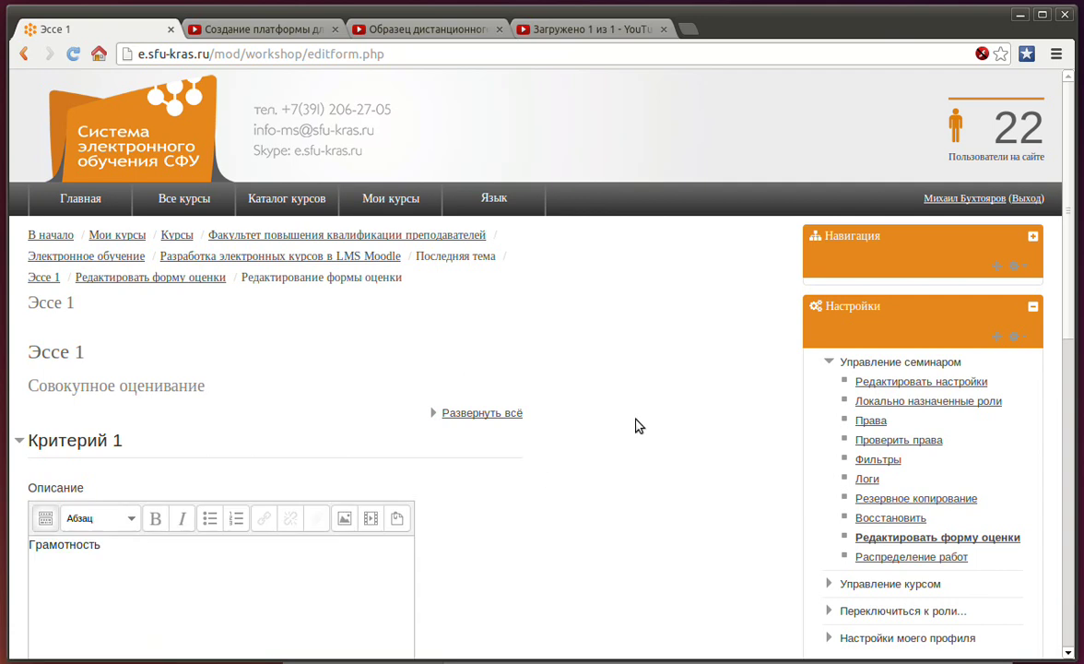
scroll(689, 426, "down", 4)
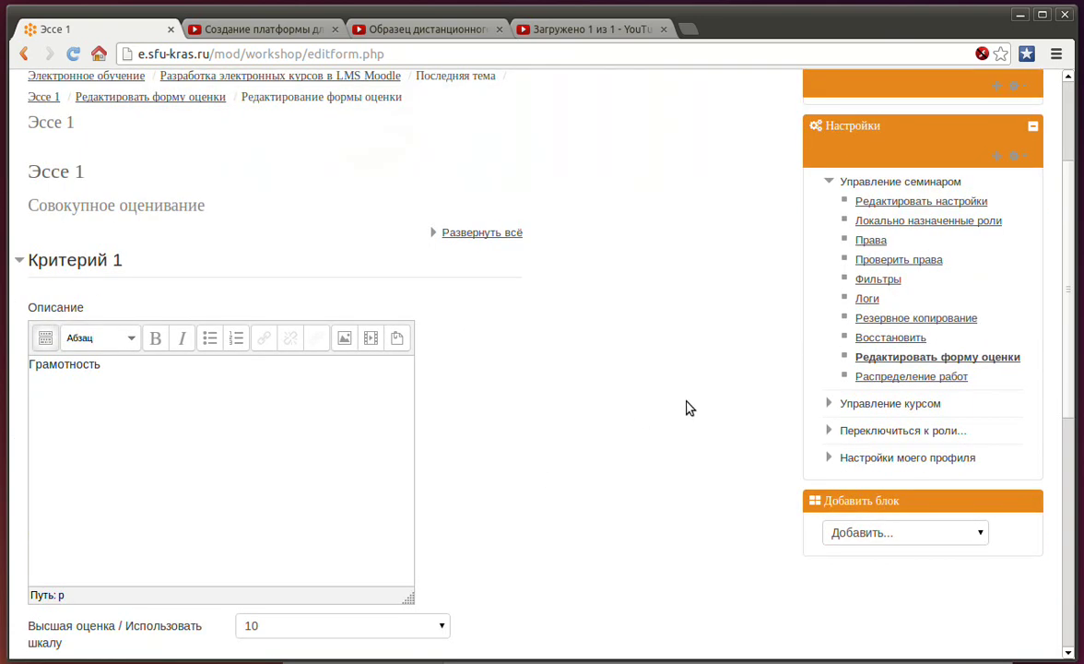
scroll(719, 378, "down", 10)
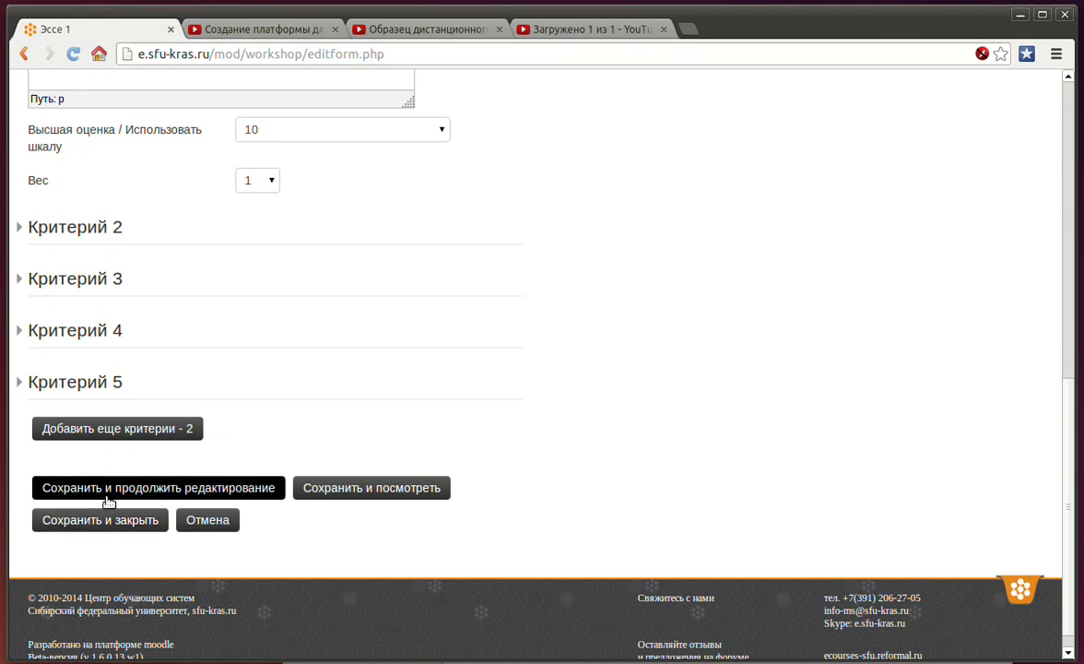
left_click(103, 524)
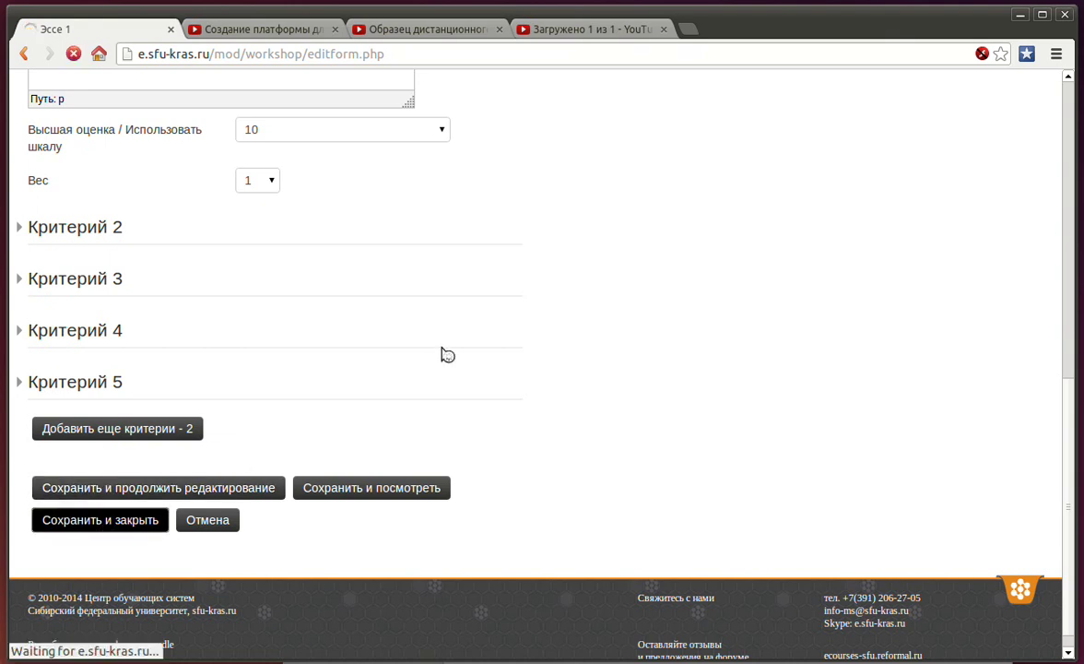
Review the workshop's phase plan and open Распределение работ from the submission phase to view the manual allocation list
scroll(547, 347, "down", 1)
scroll(550, 346, "down", 5)
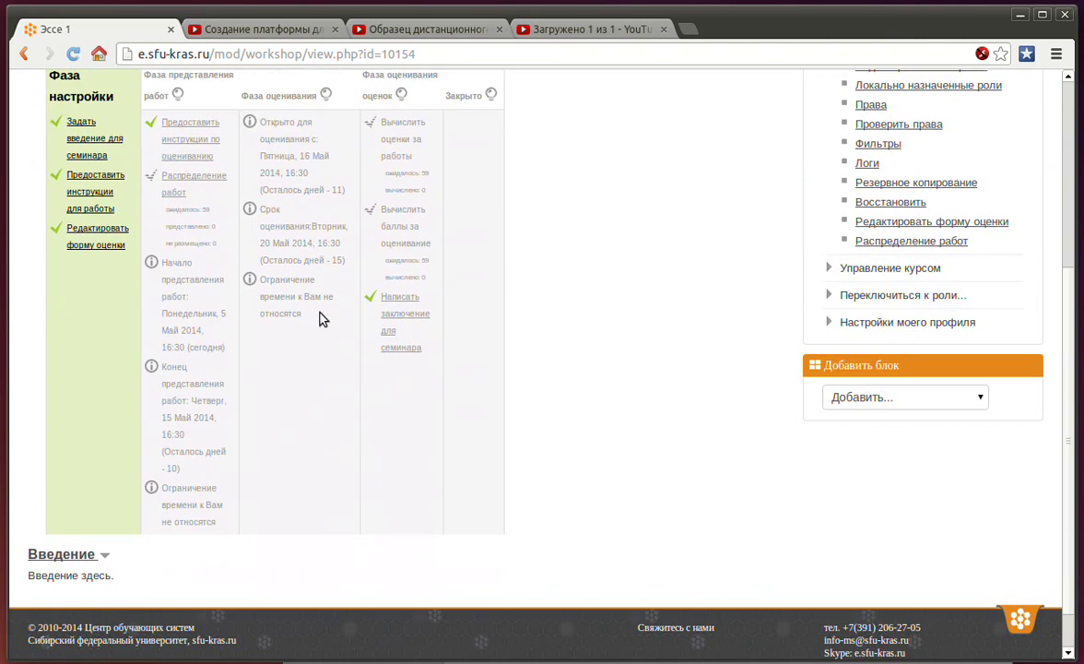
scroll(346, 233, "up", 1)
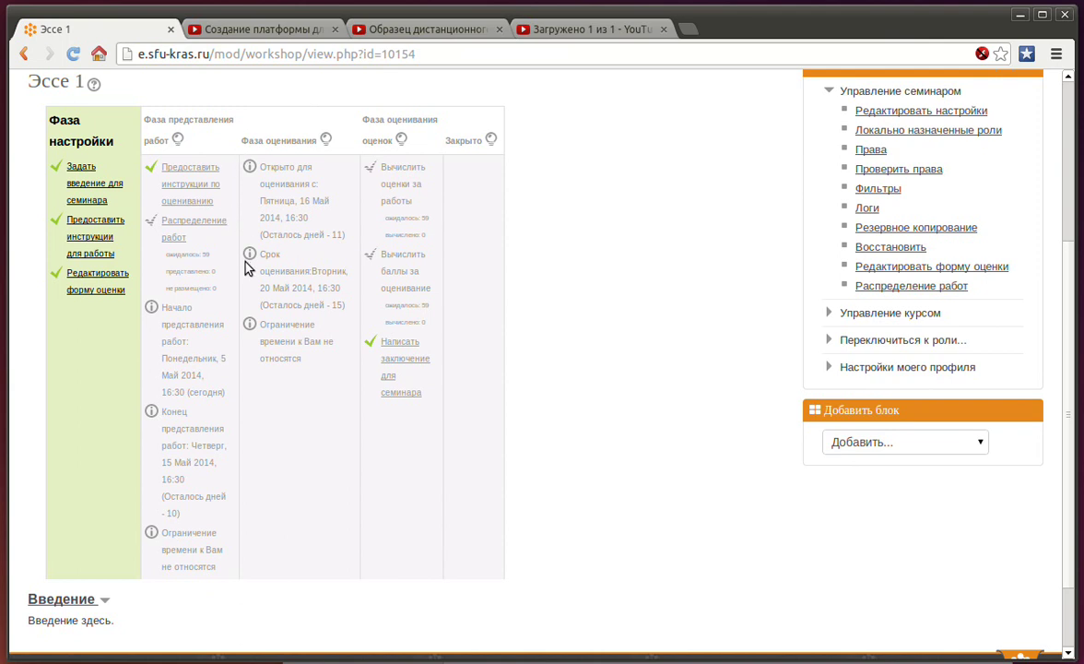
left_click(173, 228)
scroll(514, 367, "down", 1)
scroll(516, 368, "down", 6)
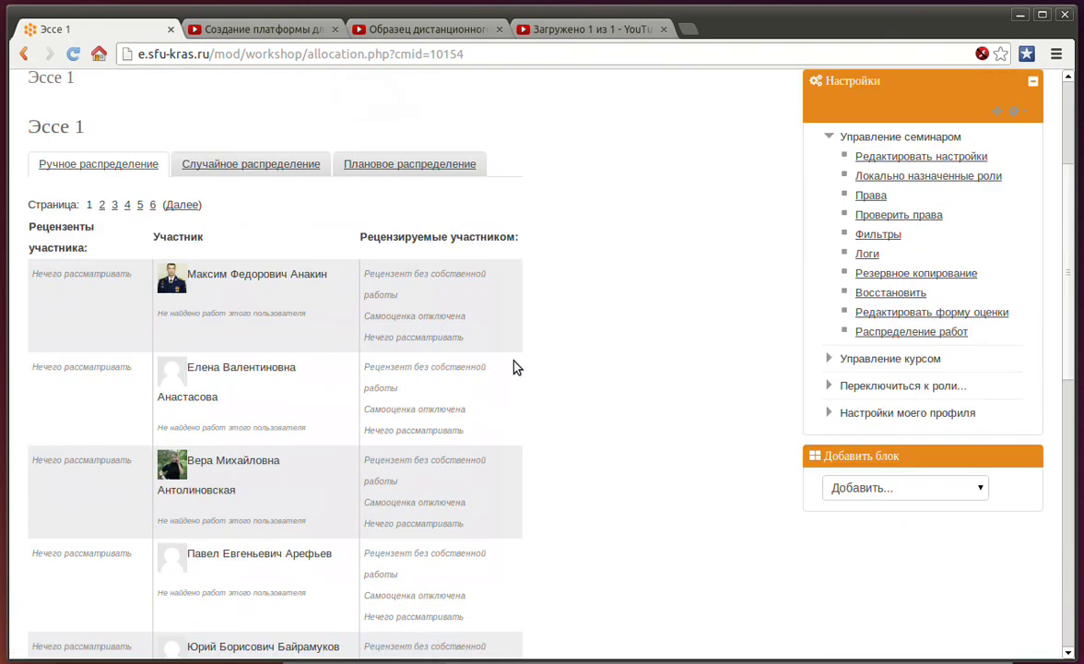
Look through the manual allocation list of participants, then open Случайное распределение
scroll(558, 275, "down", 3)
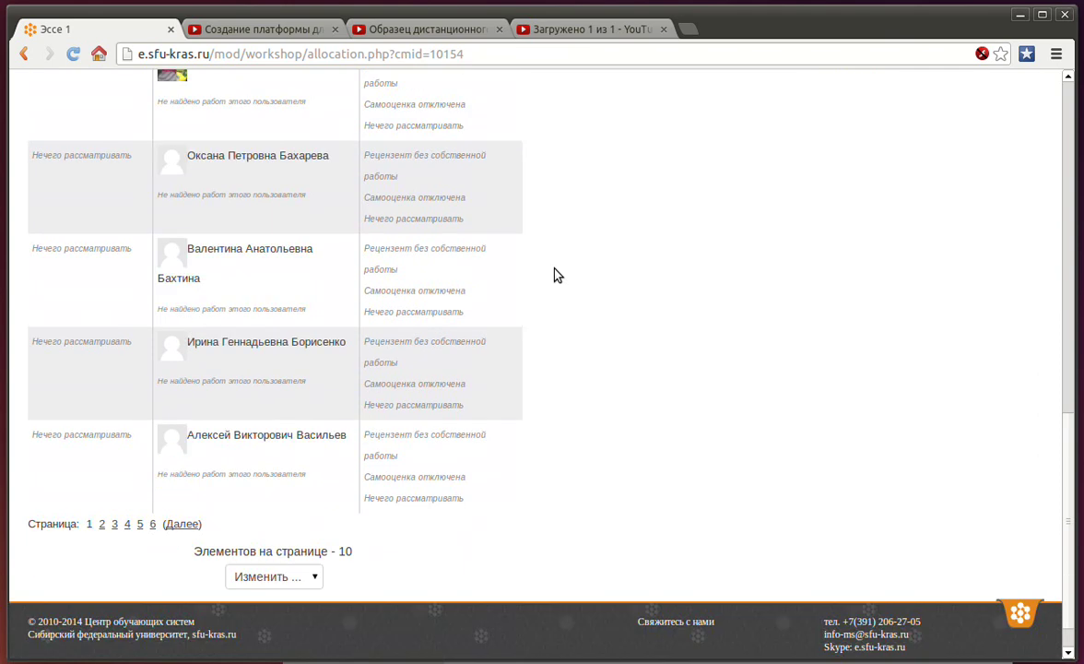
scroll(558, 275, "up", 10)
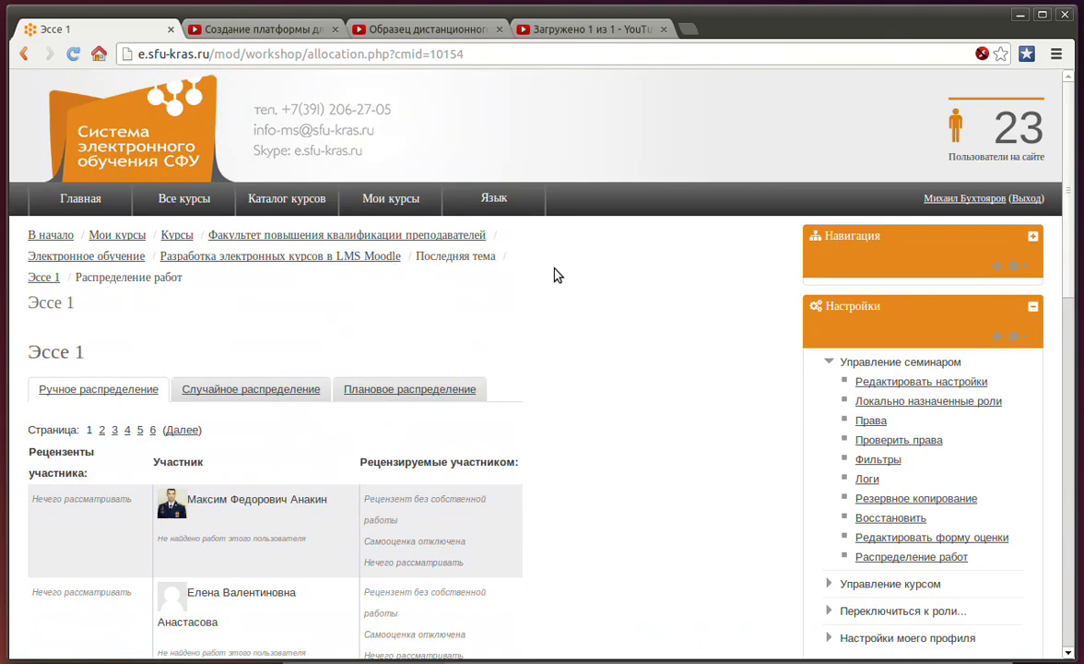
left_click(267, 388)
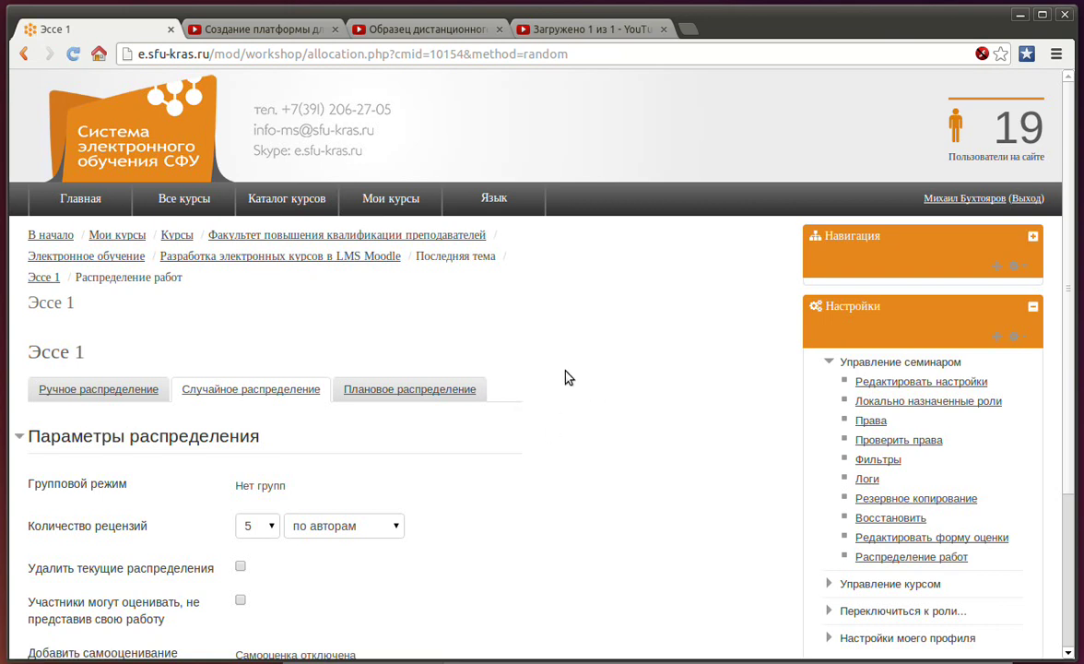
Run the random allocation with Количество рецензий set to 2 по авторам, then continue past the result page
scroll(567, 378, "down", 2)
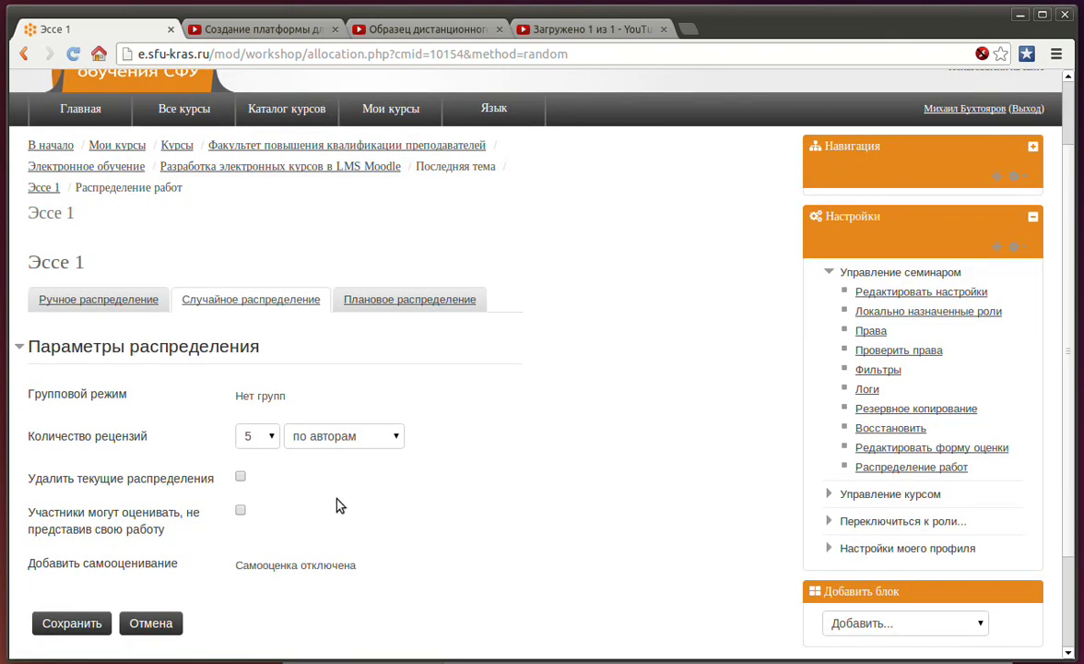
left_click(240, 437)
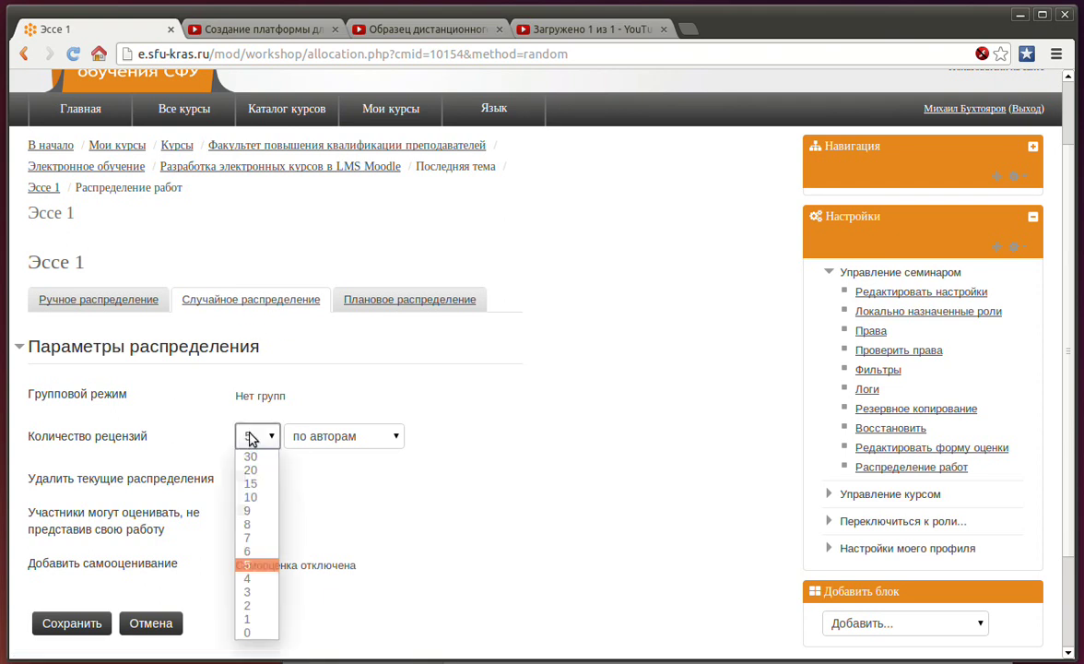
left_click(254, 607)
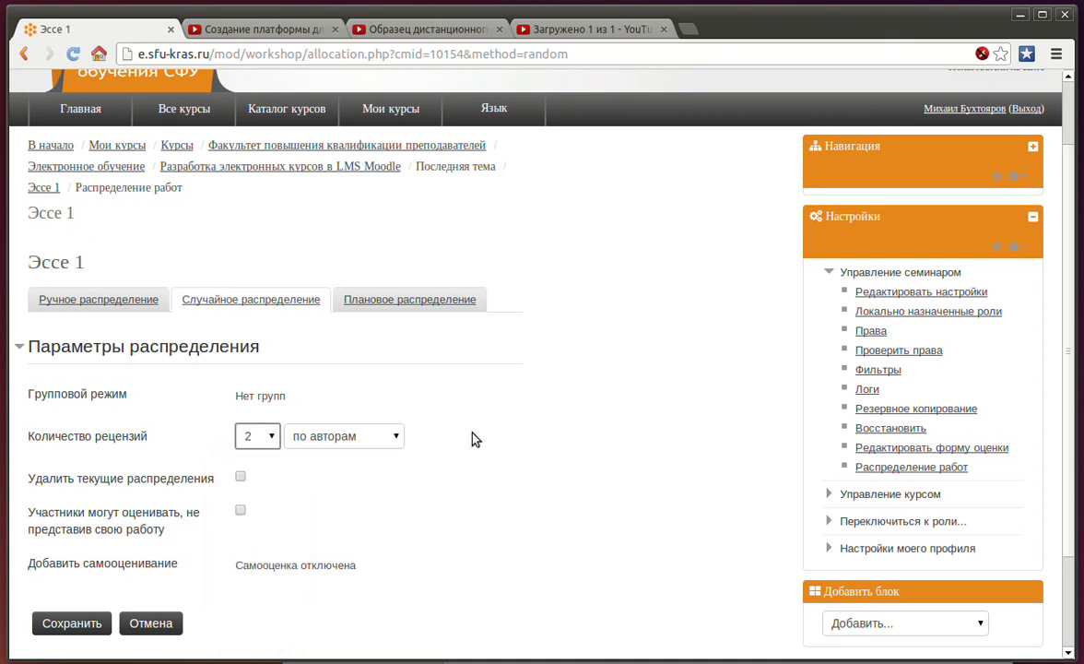
left_click(389, 438)
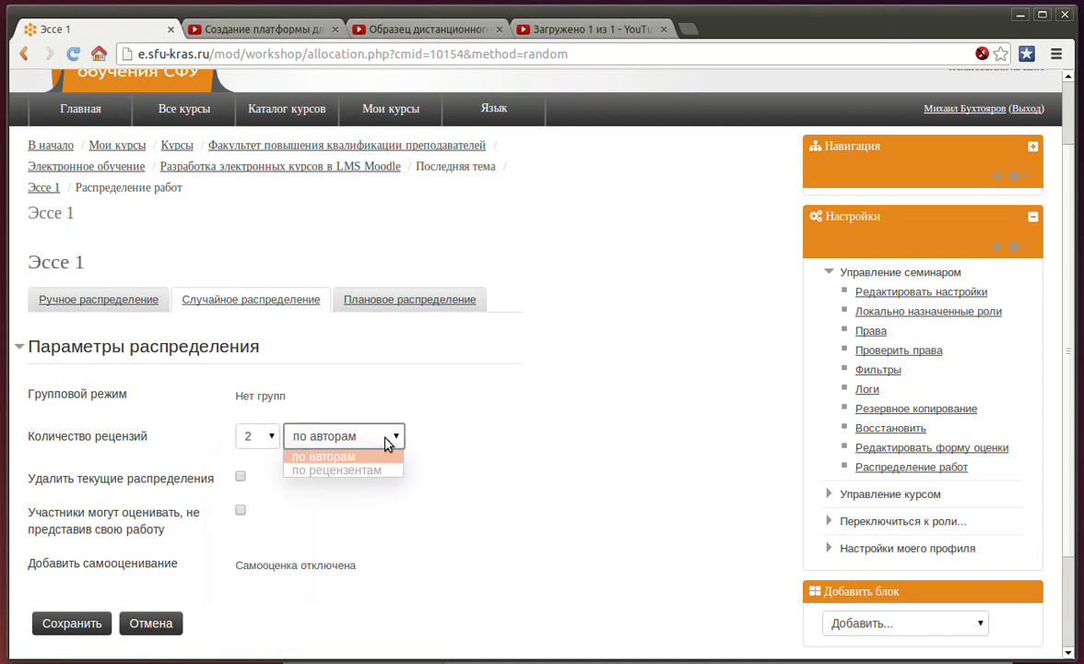
left_click(475, 420)
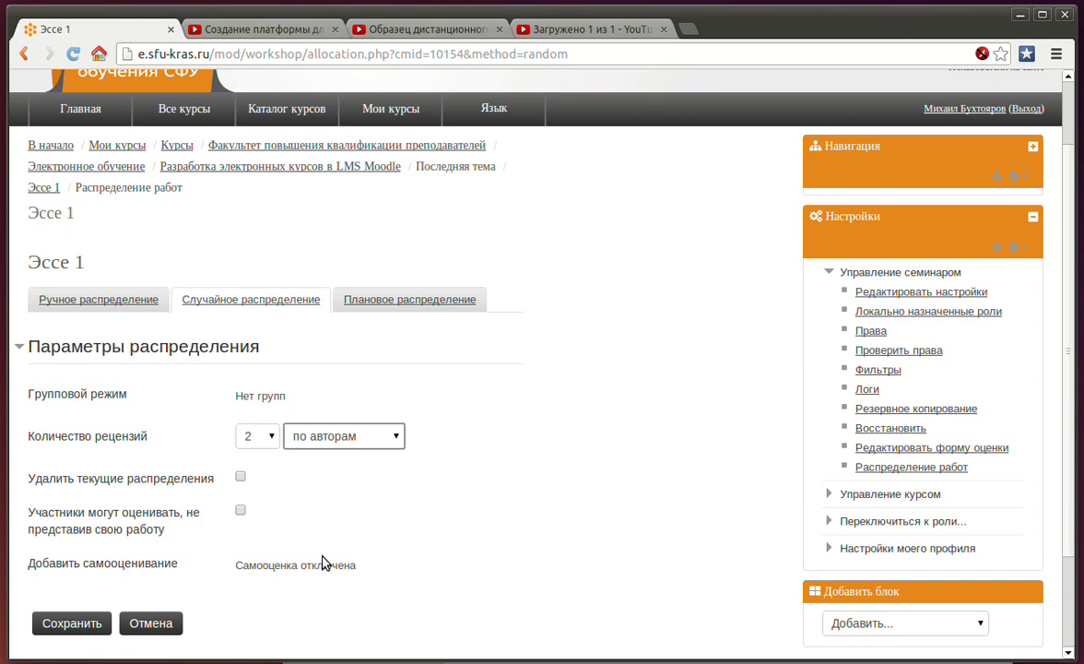
left_click(70, 625)
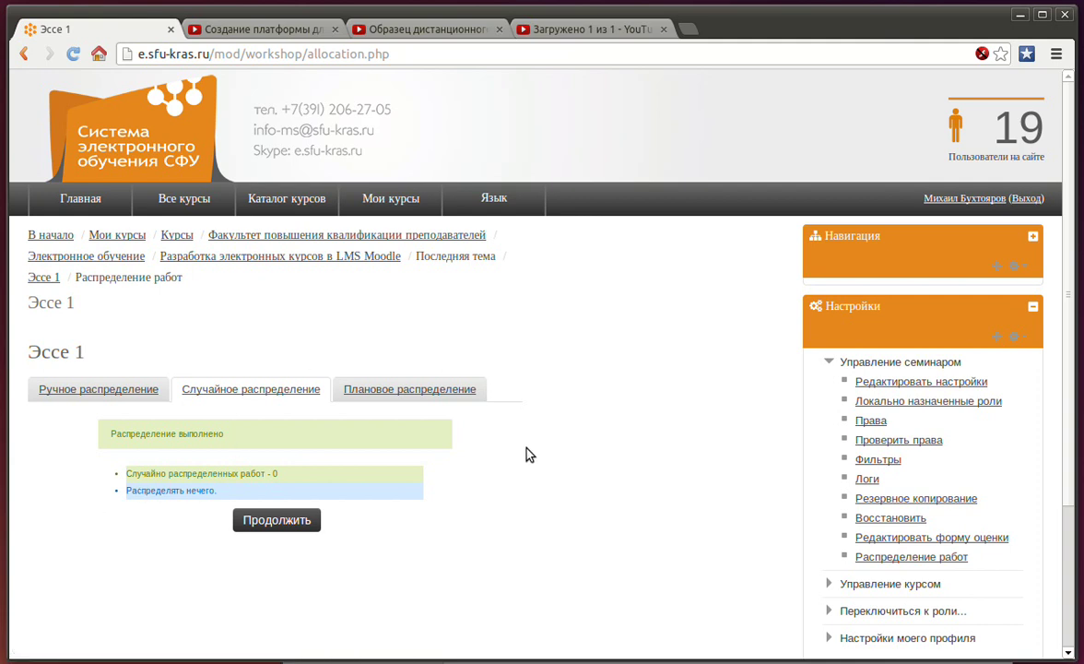
left_click(314, 524)
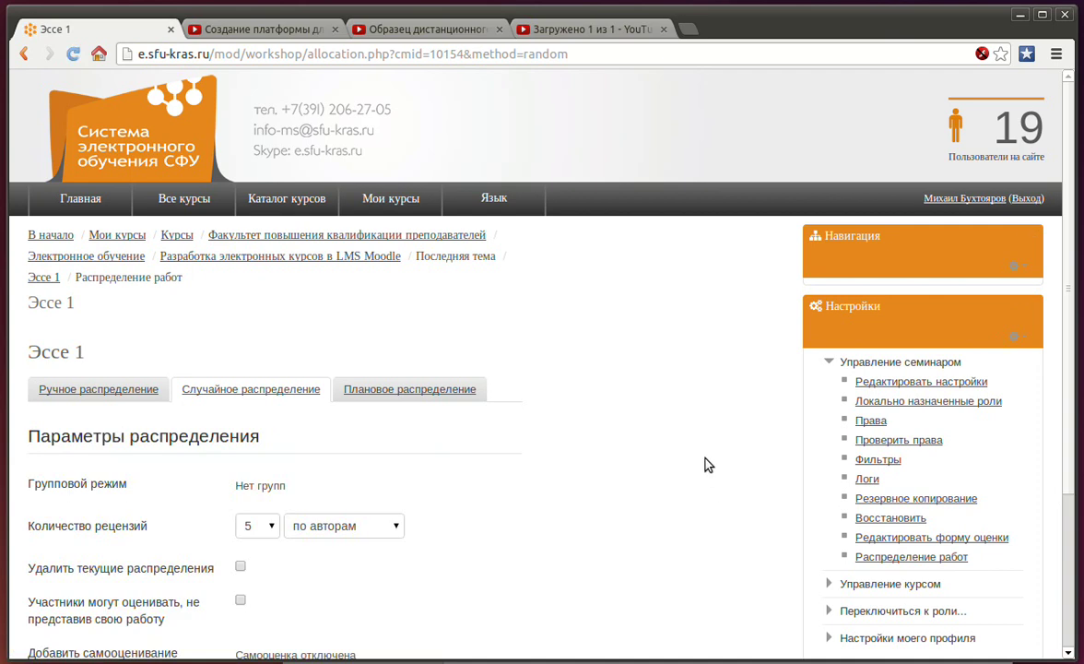
Leave the random allocation form without saving and review the phase plan and introduction on the Эссе 1 workshop page
scroll(701, 456, "down", 2)
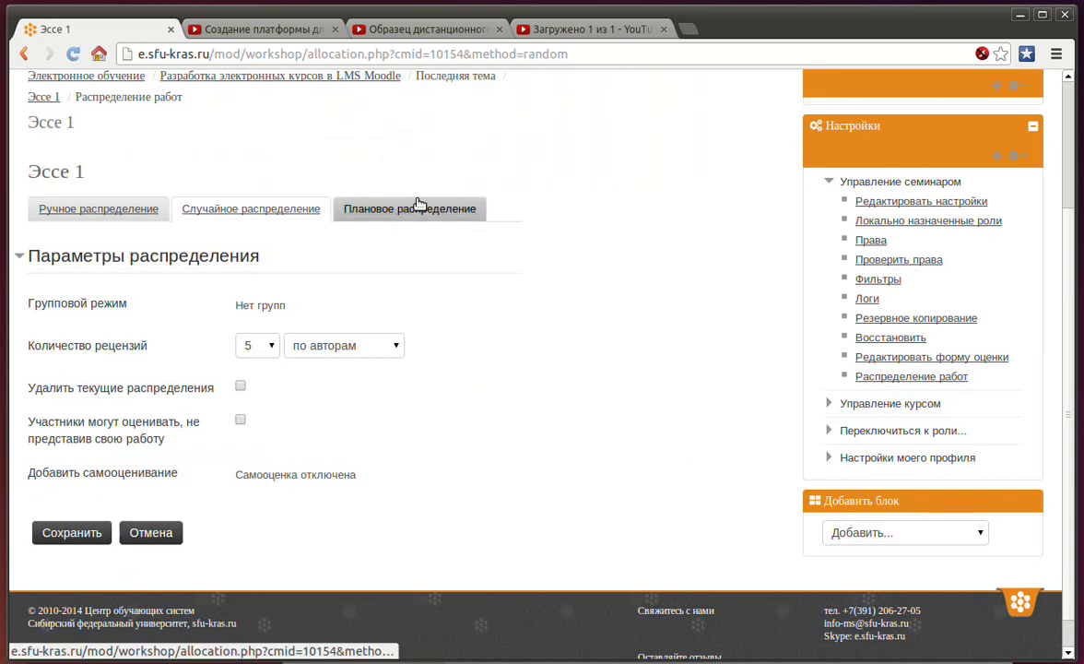
left_click(168, 529)
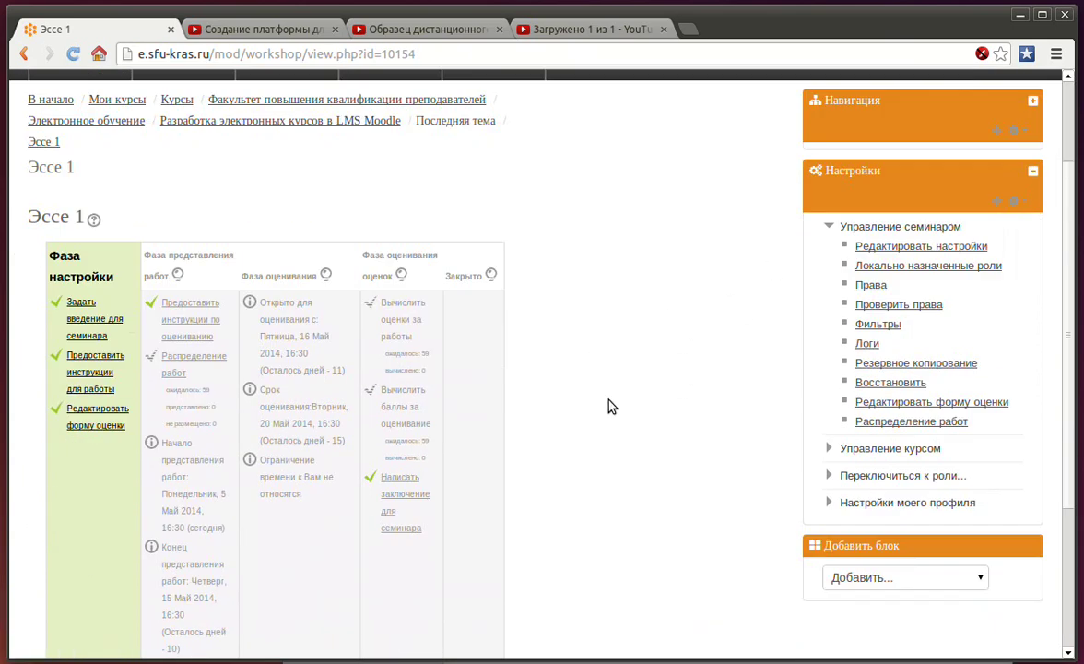
scroll(588, 409, "down", 1)
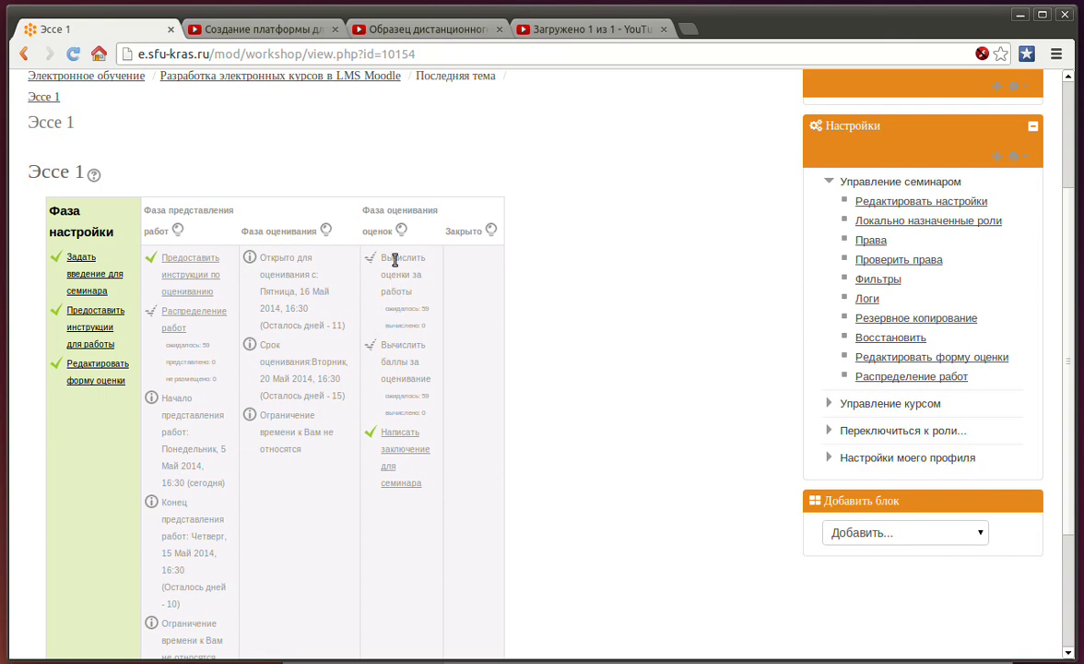
scroll(419, 491, "down", 1)
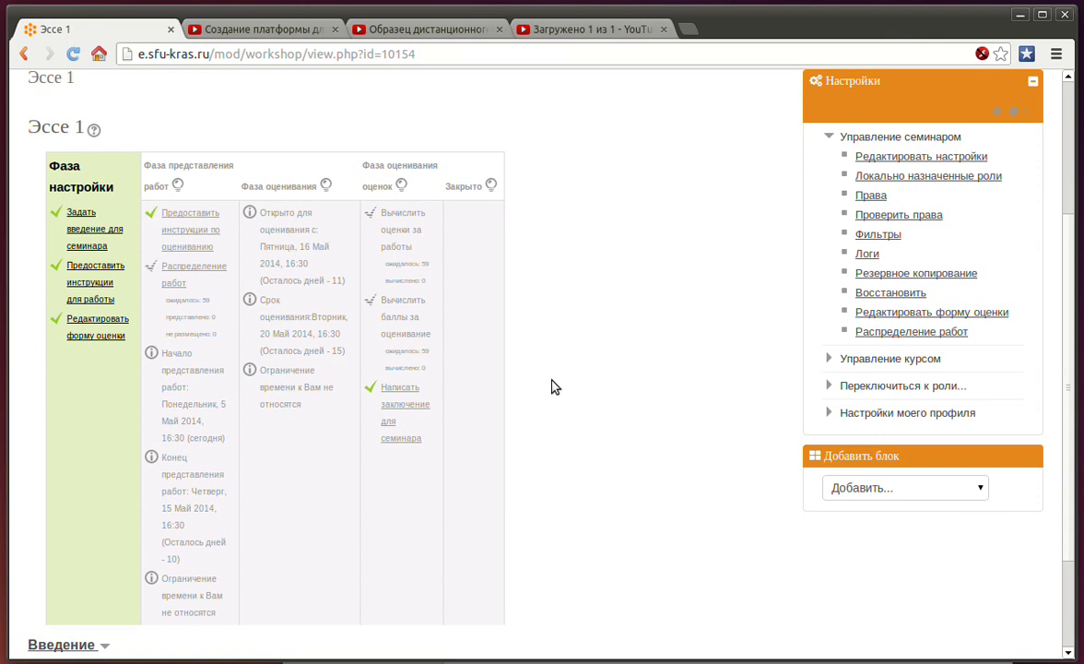
scroll(554, 385, "down", 2)
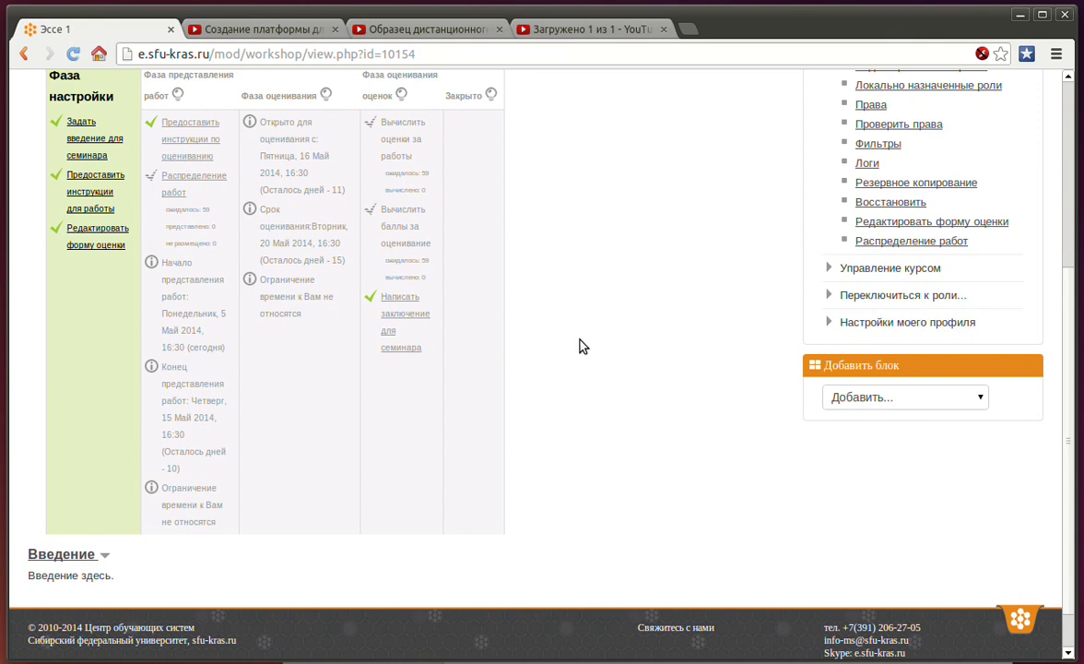
scroll(581, 345, "up", 2)
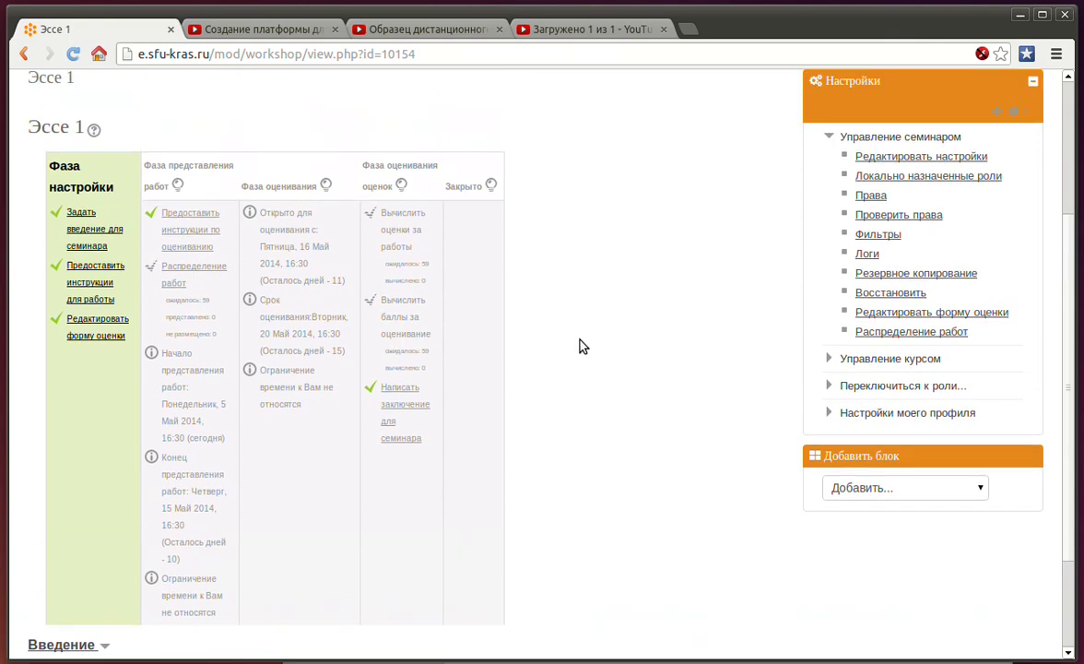
scroll(586, 334, "up", 2)
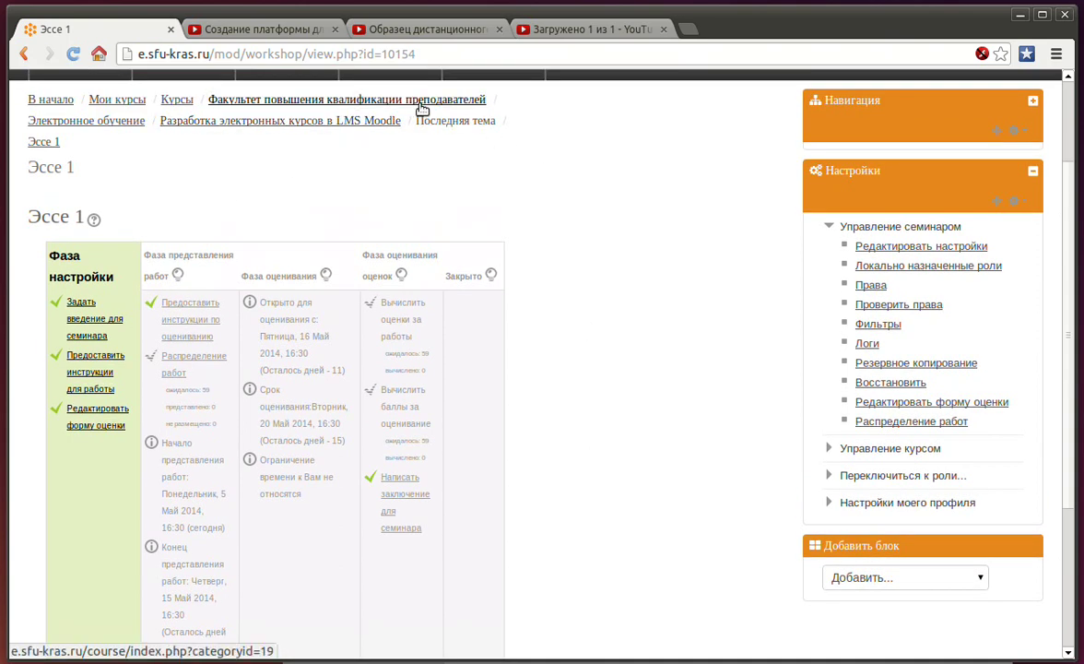
Return to the course Разработка электронных курсов в LMS Moodle and locate Эссе 1 in the Последняя тема section
left_click(272, 121)
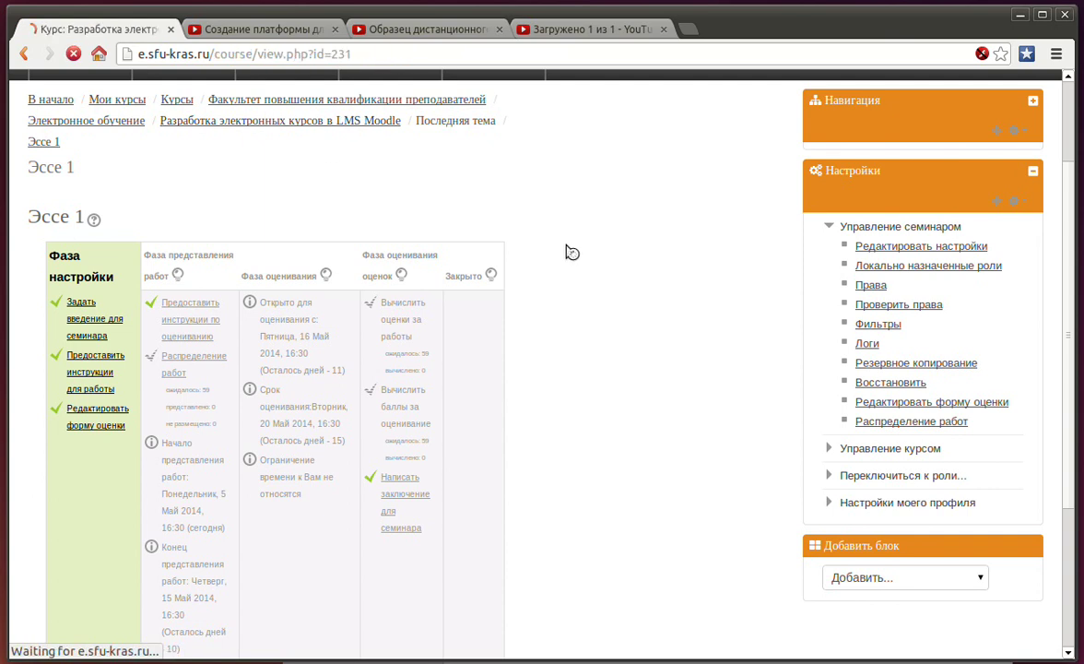
scroll(605, 429, "down", 5)
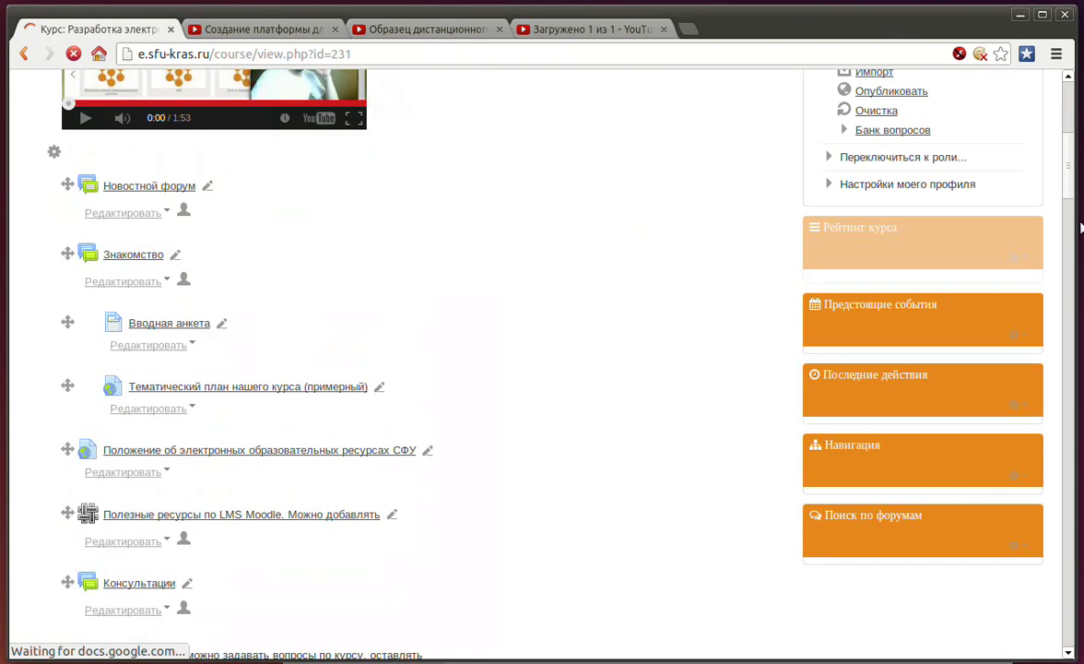
scroll(1070, 222, "down", 5)
left_click_drag(1069, 266, 1072, 646)
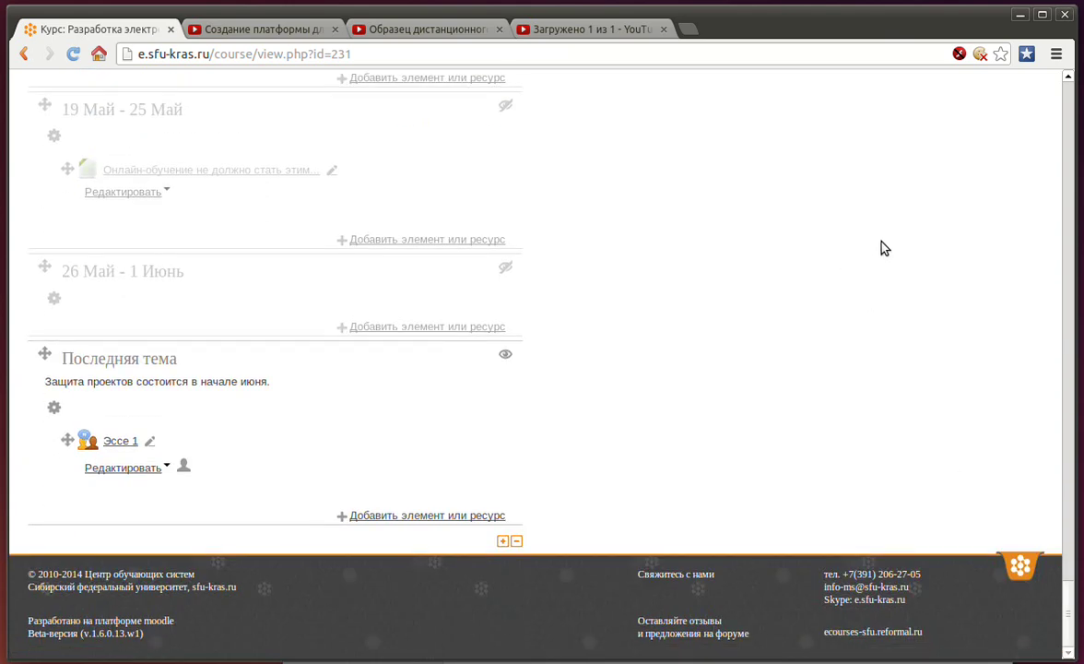